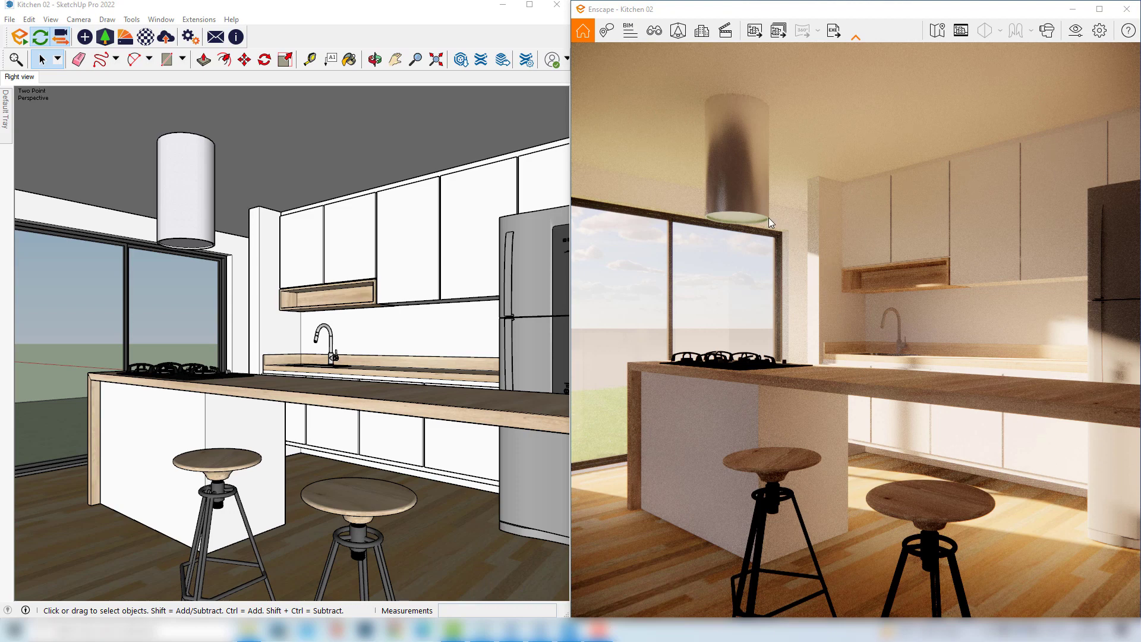
# Step: Inspect the range hood in the render, then sample its material with Paint Bucket, keep the tray pinned and expand the Materials settings
pyautogui.scroll(3, 715, 173)
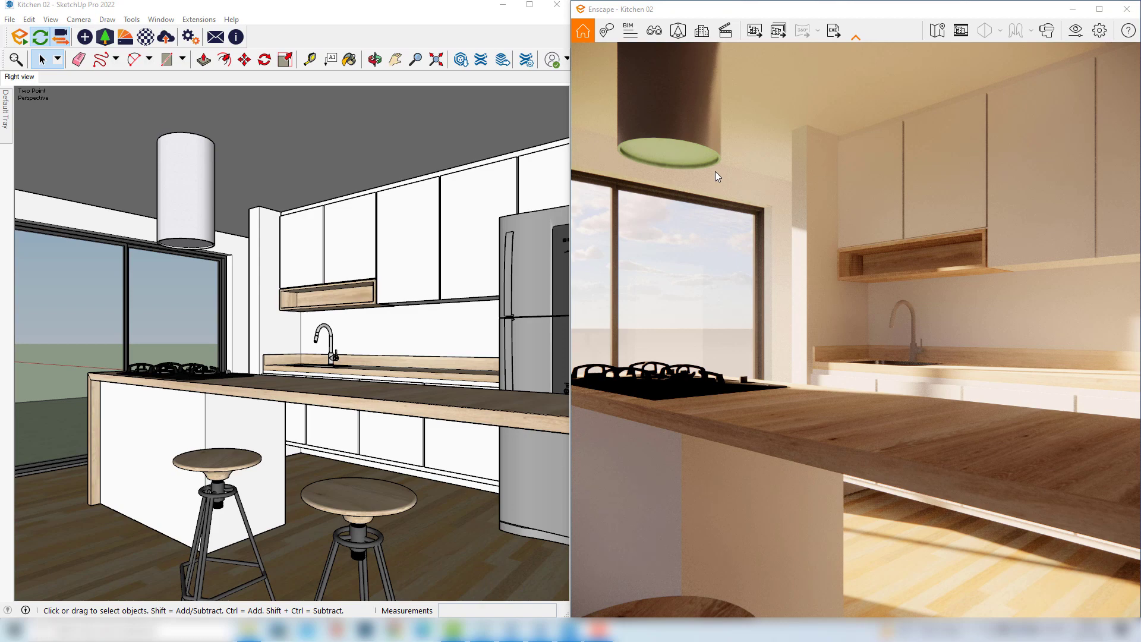
pyautogui.moveTo(715, 171); pyautogui.dragTo(806, 327, button='middle')
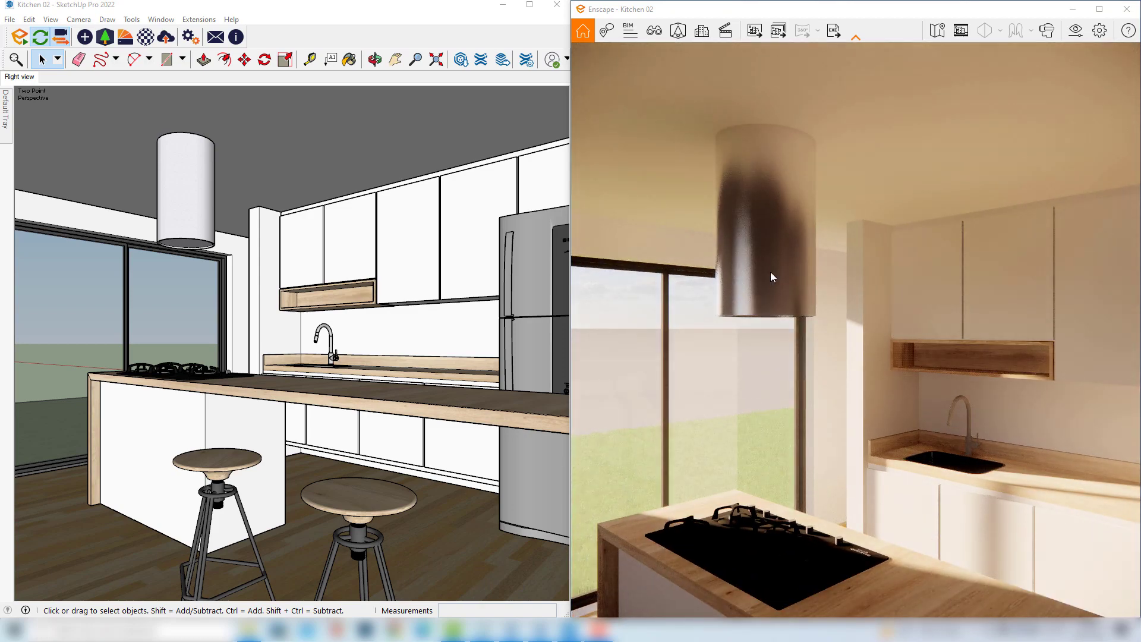
pyautogui.scroll(2, 770, 273)
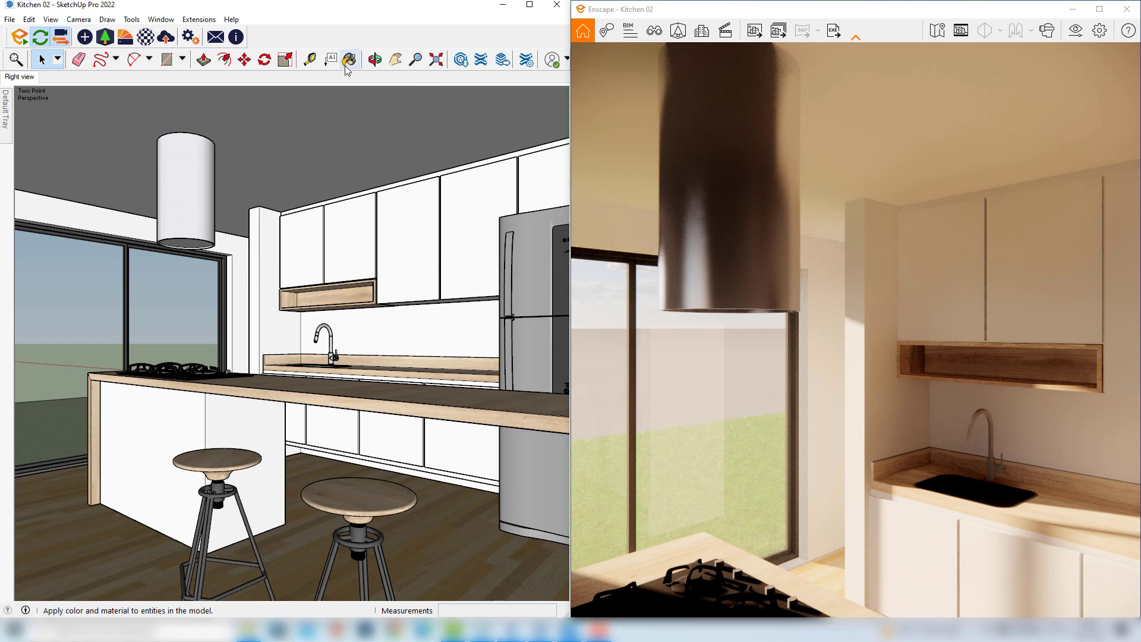
pyautogui.press('b')
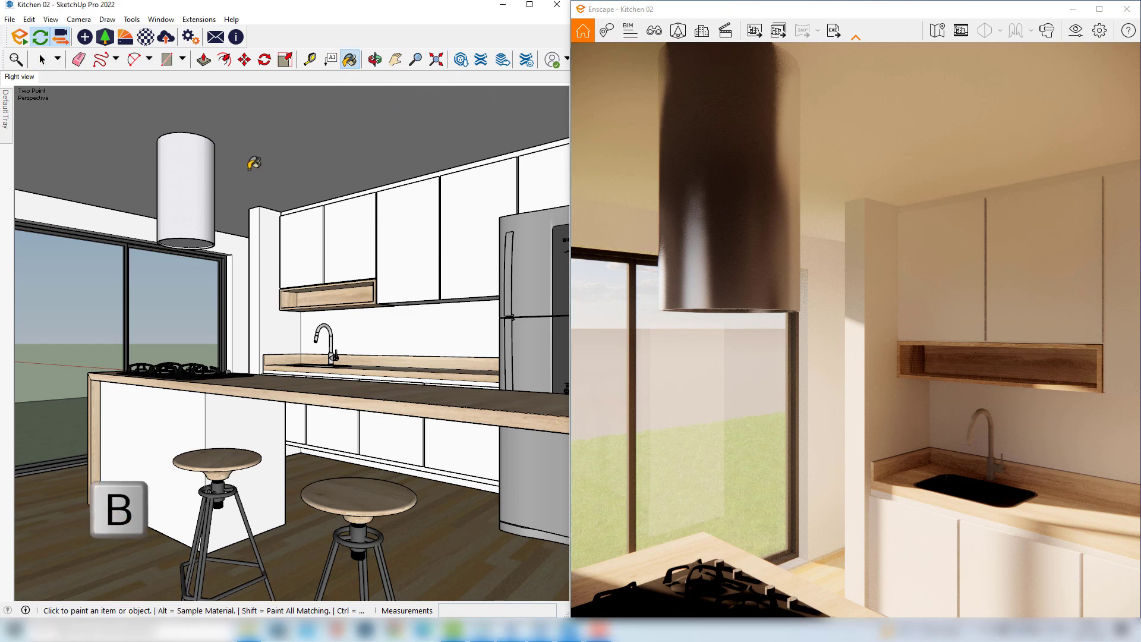
pyautogui.press('alt')
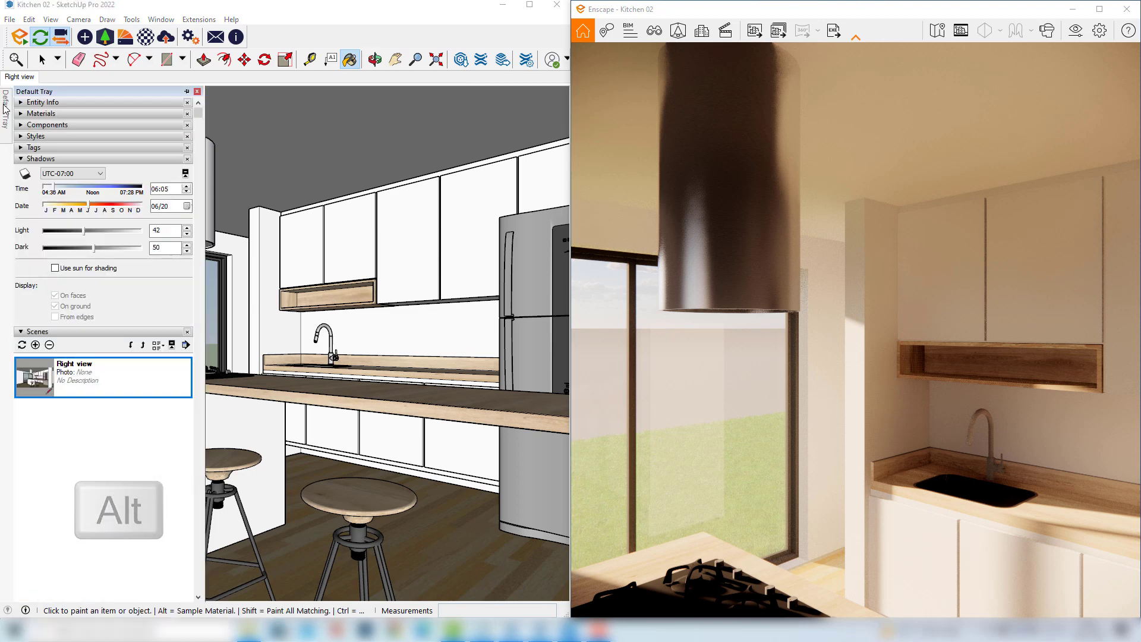
pyautogui.moveTo(6, 106)
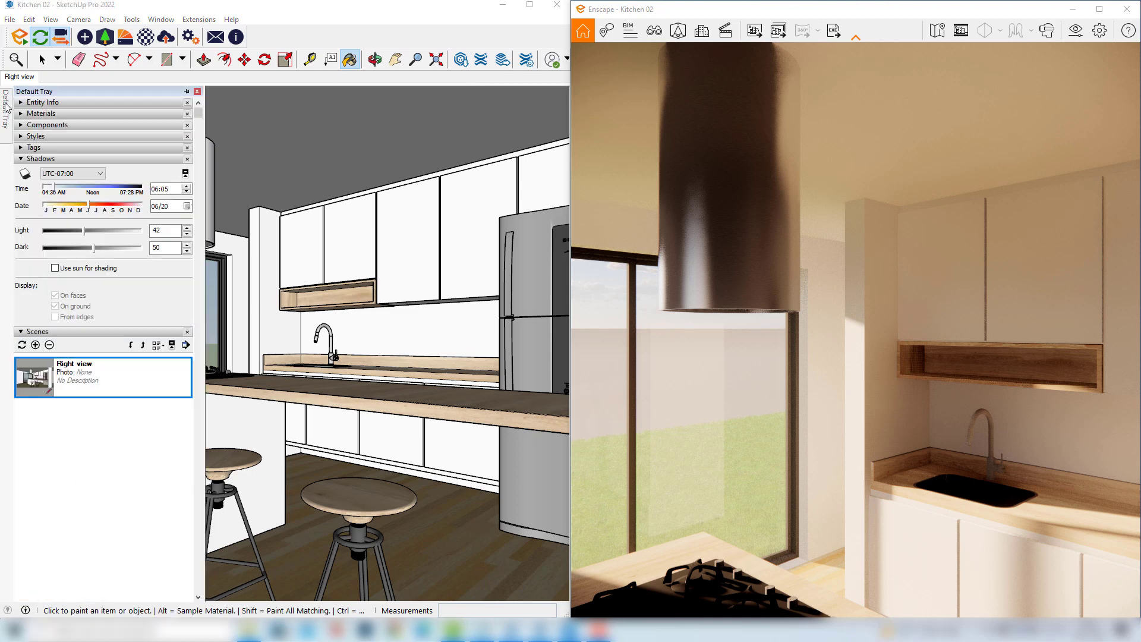
pyautogui.click(188, 92)
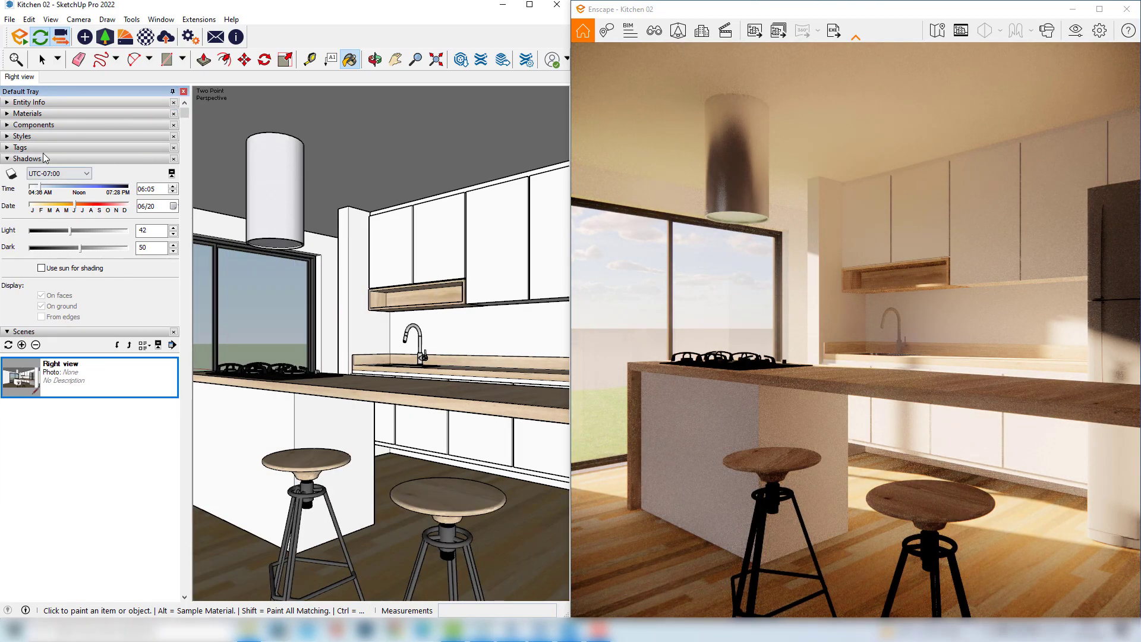
pyautogui.click(34, 114)
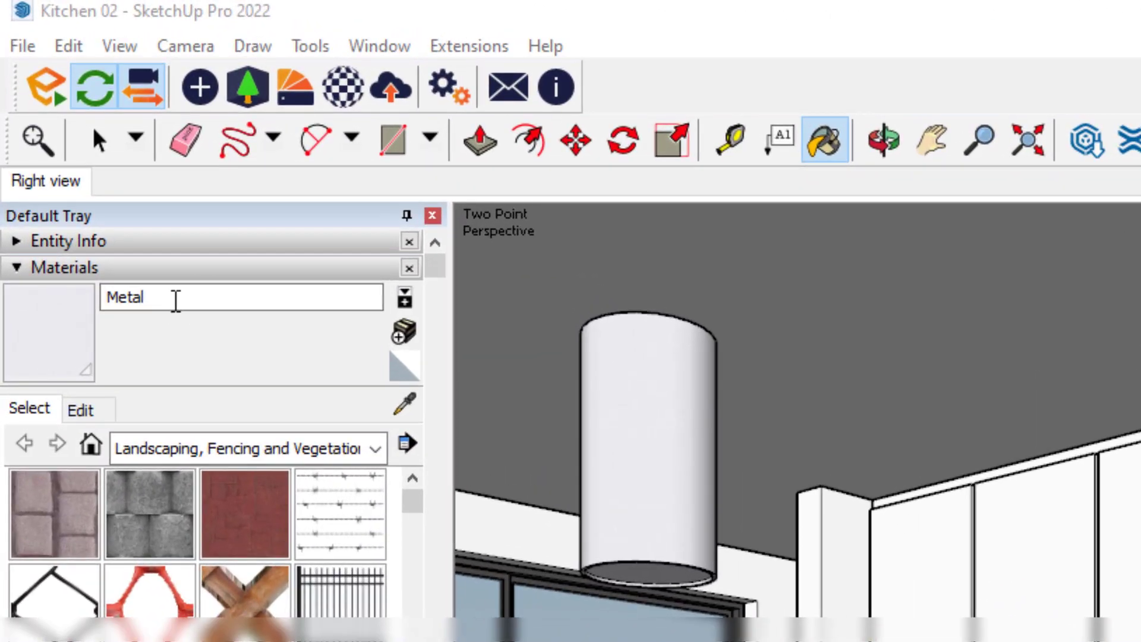
# Step: Rename the range hood's material Metal6 and shorten the name to Metal
pyautogui.click(178, 302)
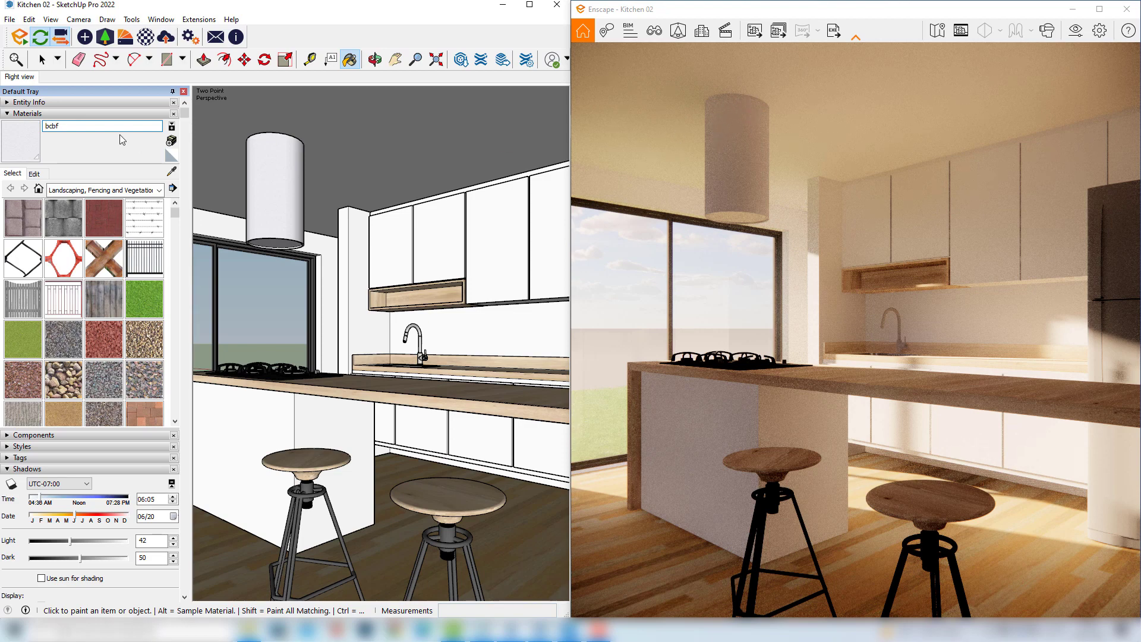
pyautogui.moveTo(63, 126); pyautogui.dragTo(26, 127)
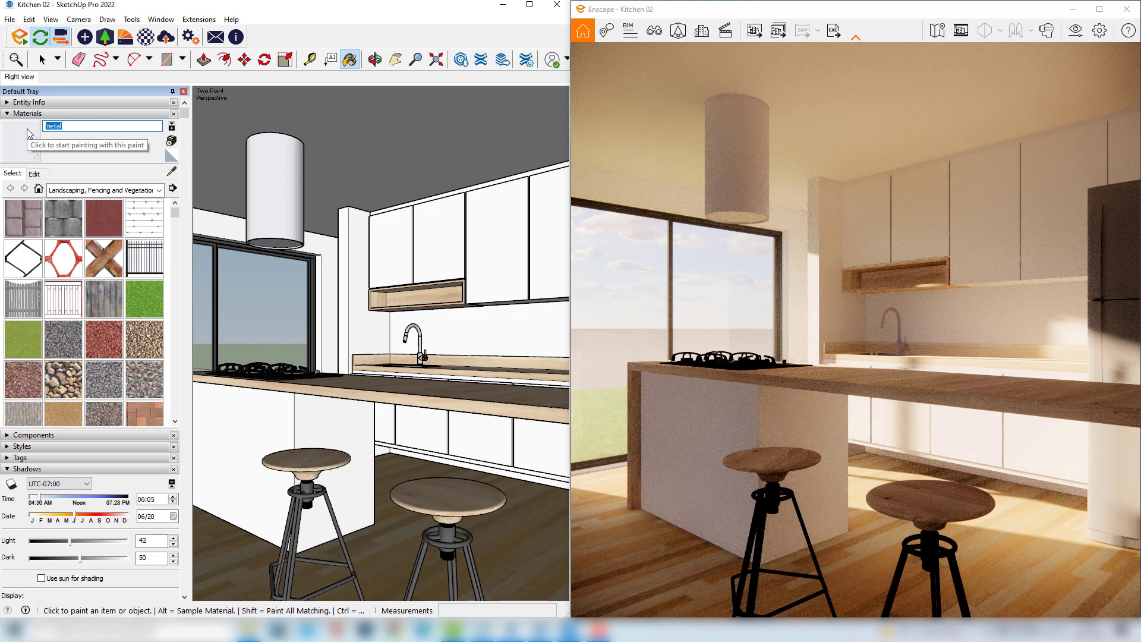
pyautogui.write('Metal6')
pyautogui.press('Return')
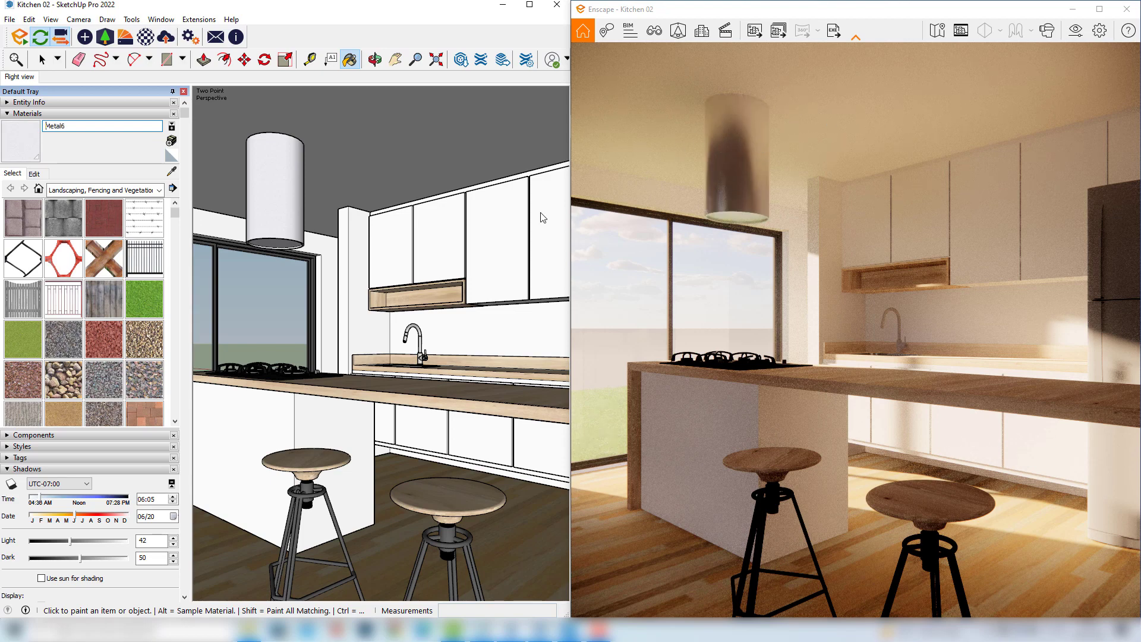
pyautogui.press('BackSpace')
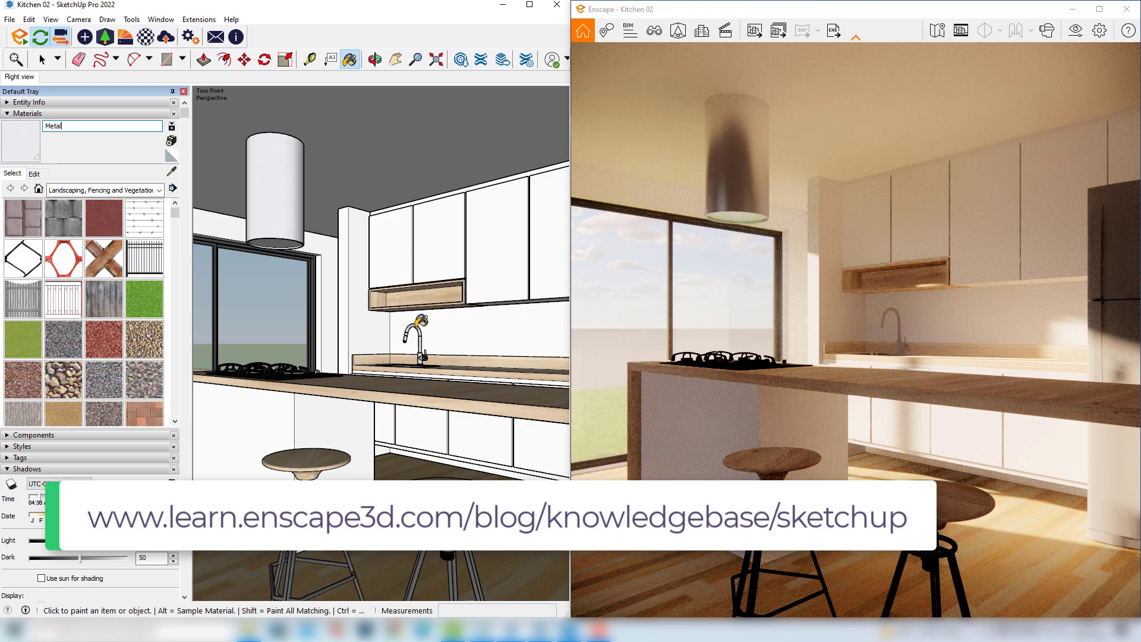
# Step: Sample the sink tap's material, rename it "tap metal" and inspect the tap in the Enscape render
pyautogui.scroll(2, 431, 344)
pyautogui.scroll(3, 431, 343)
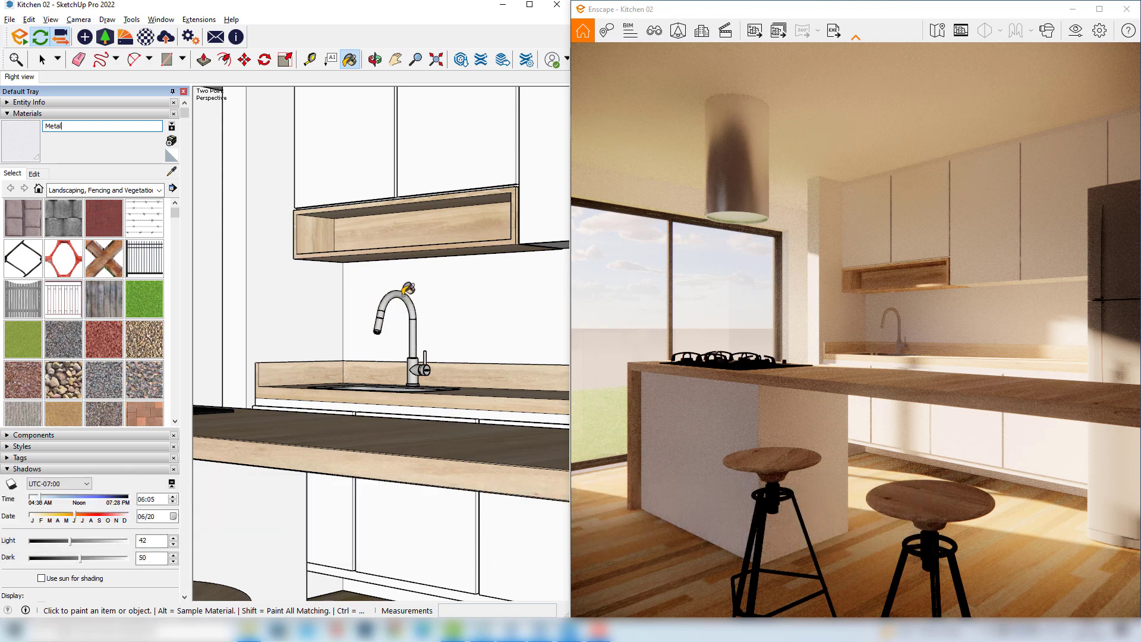
pyautogui.keyDown('alt'); pyautogui.click(413, 299); pyautogui.keyUp('alt')
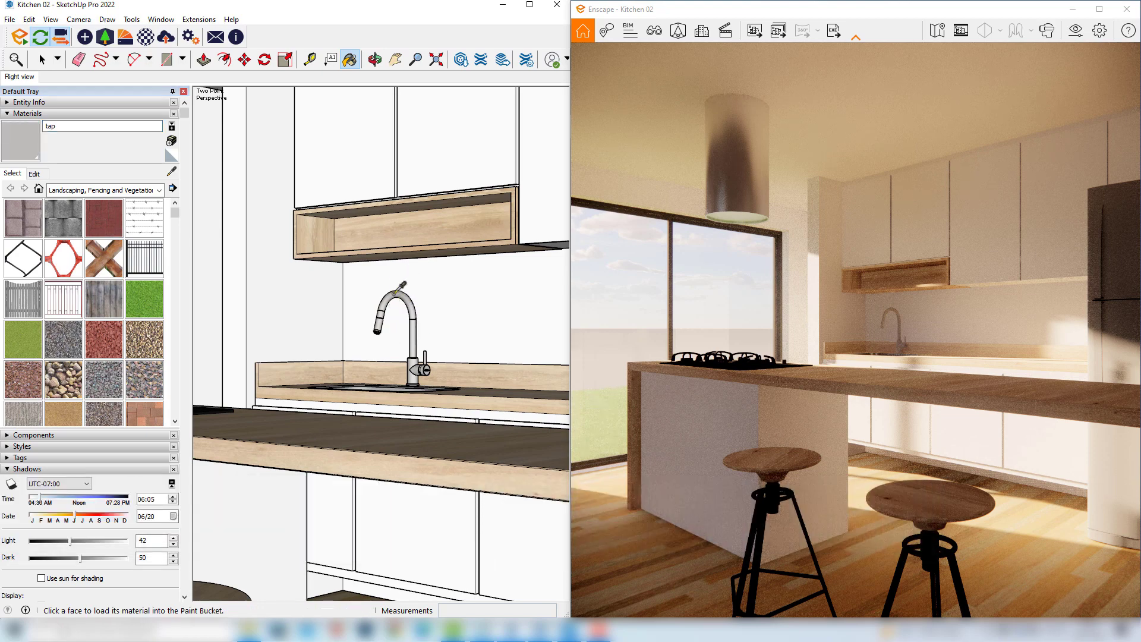
pyautogui.click(60, 125)
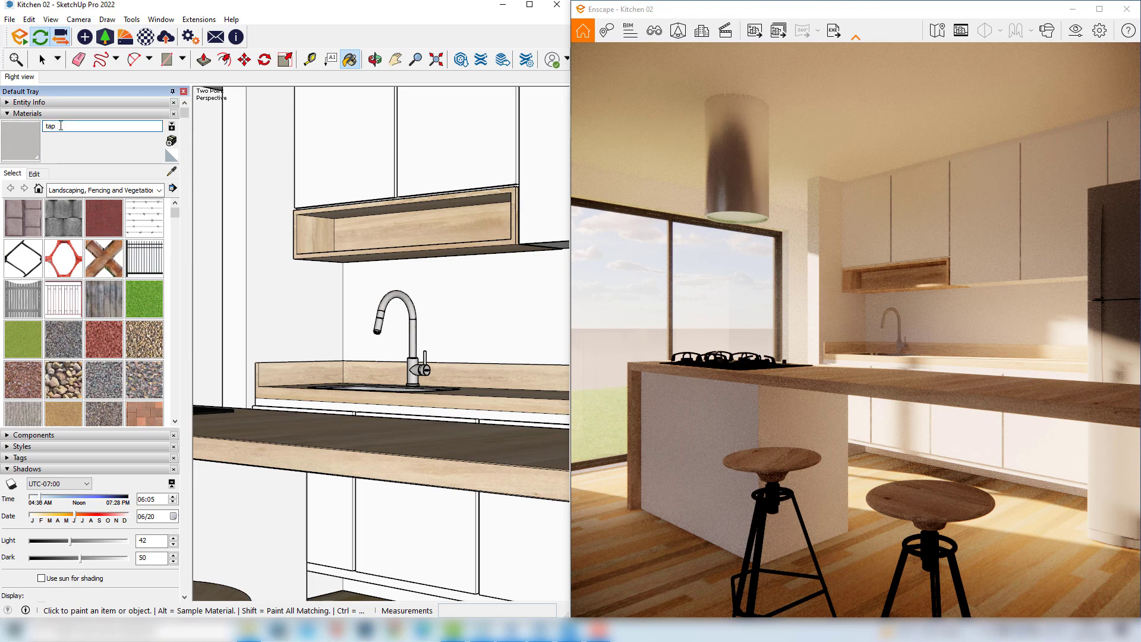
pyautogui.write('metal')
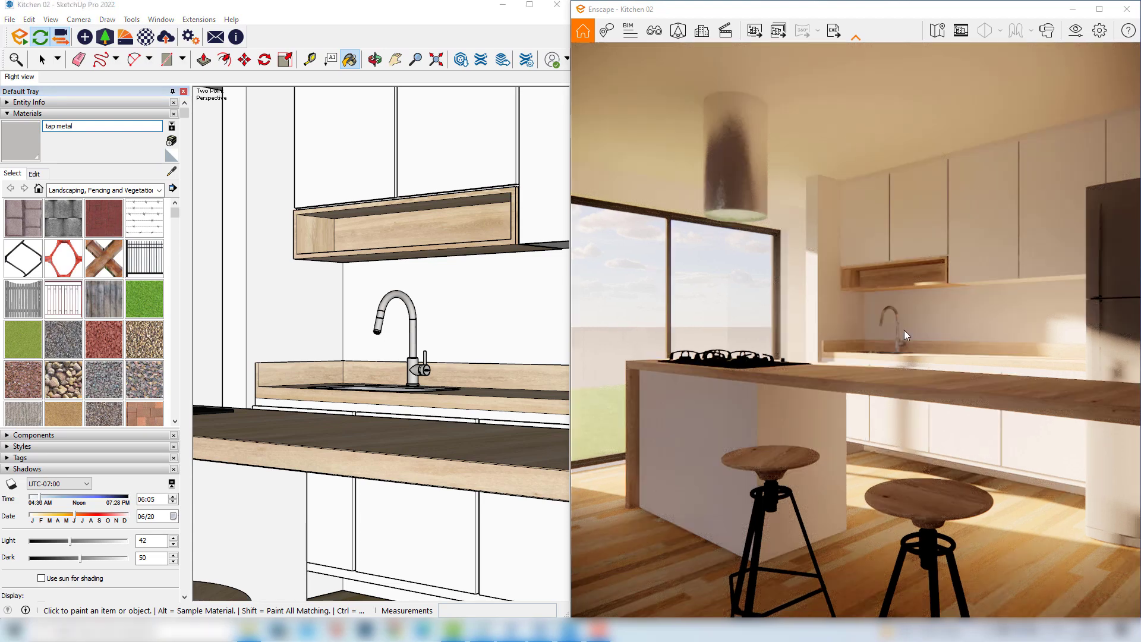
pyautogui.scroll(3, 902, 331)
pyautogui.scroll(2, 949, 320)
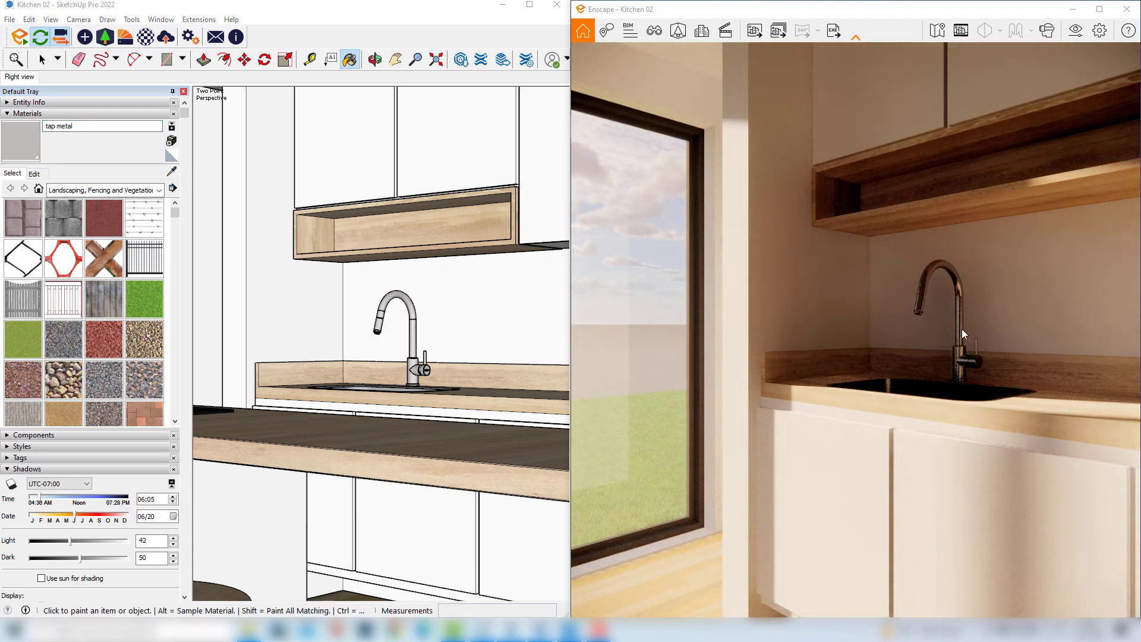
pyautogui.moveTo(950, 333); pyautogui.dragTo(805, 370, button='middle')
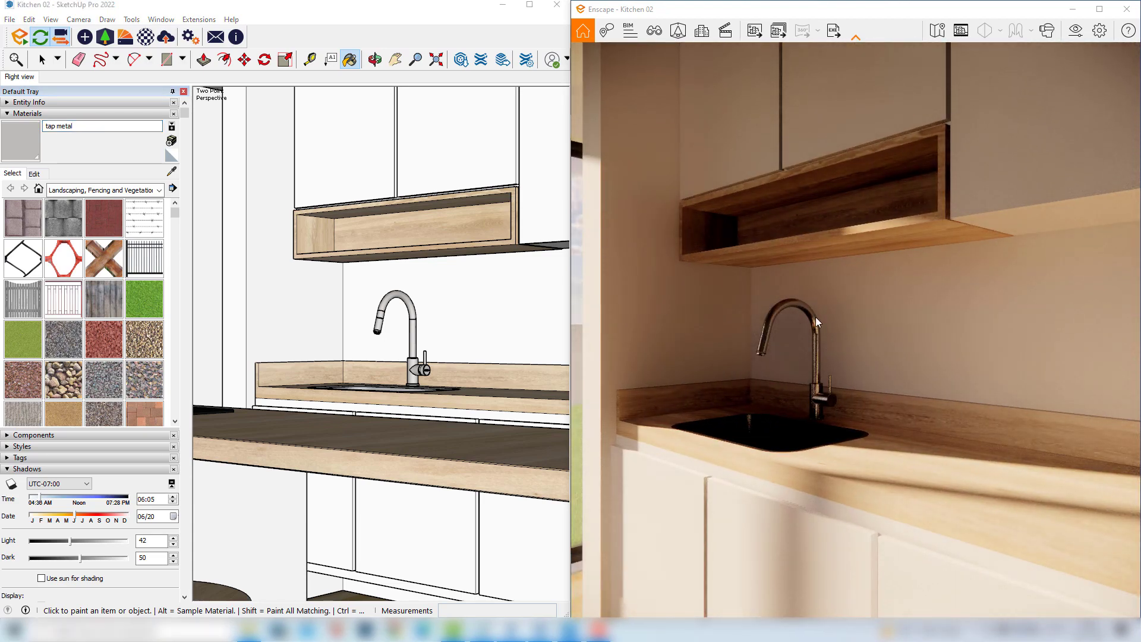
pyautogui.scroll(-3, 744, 360)
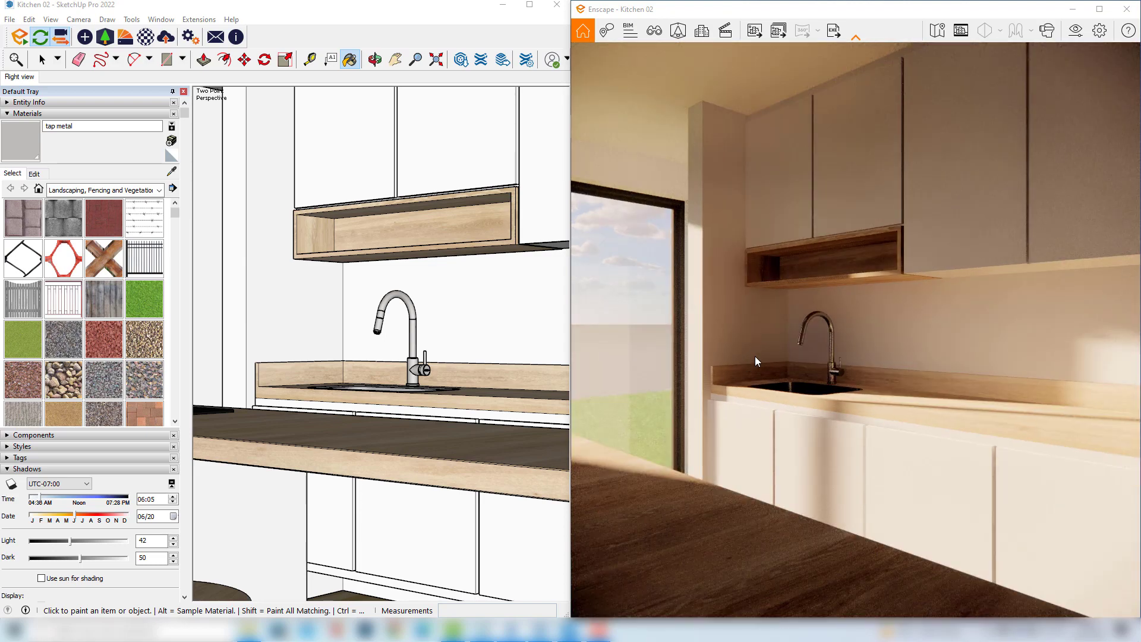
pyautogui.moveTo(755, 355); pyautogui.dragTo(925, 305, button='right')
pyautogui.moveTo(925, 304); pyautogui.dragTo(897, 354)
# Step: Sample the fridge body's material and rename it "fridge metal"
pyautogui.keyDown('shift'); pyautogui.moveTo(494, 285); pyautogui.dragTo(247, 310, button='middle'); pyautogui.keyUp('shift')
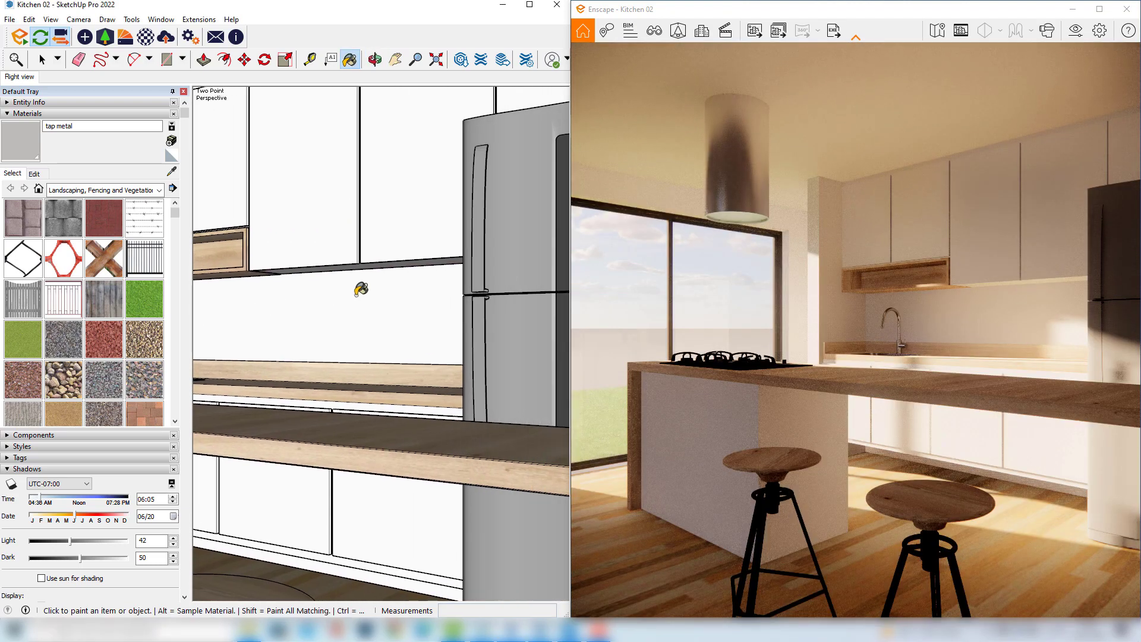
pyautogui.keyDown('shift'); pyautogui.moveTo(391, 290); pyautogui.dragTo(273, 298, button='middle'); pyautogui.keyUp('shift')
pyautogui.press('b')
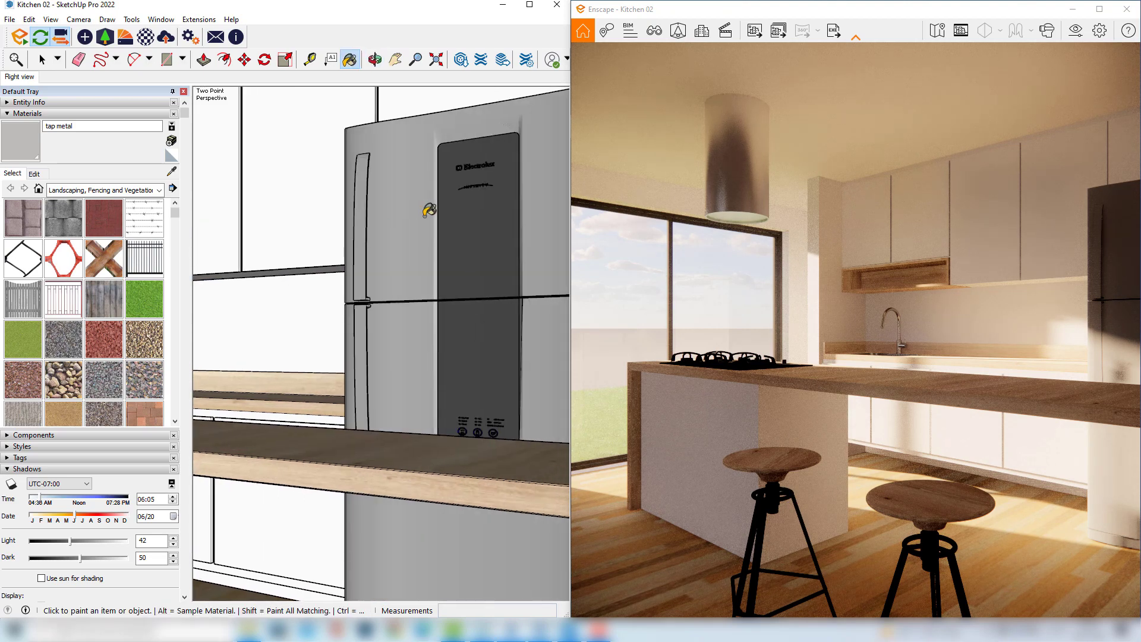
pyautogui.keyDown('alt'); pyautogui.click(404, 205); pyautogui.keyUp('alt')
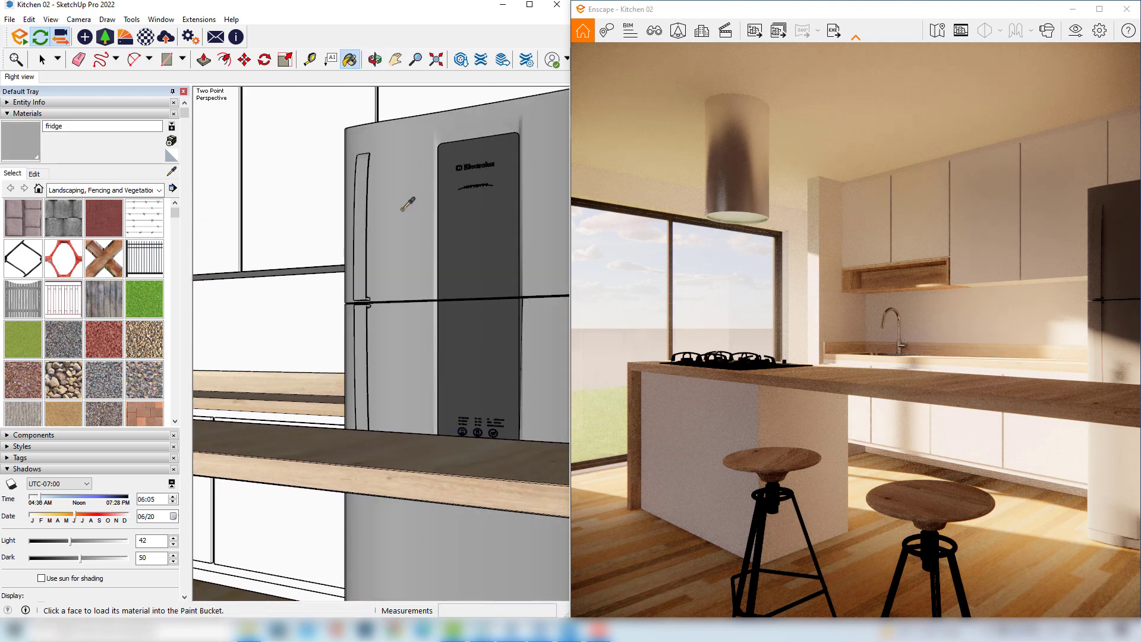
pyautogui.click(78, 127)
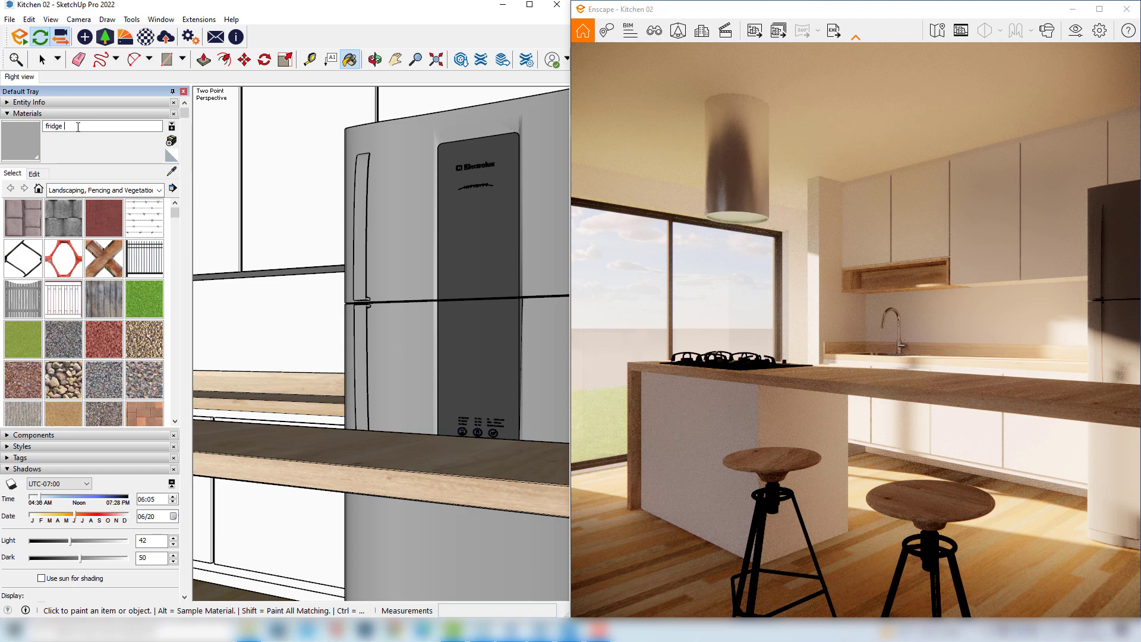
pyautogui.write('metal')
pyautogui.press('Return')
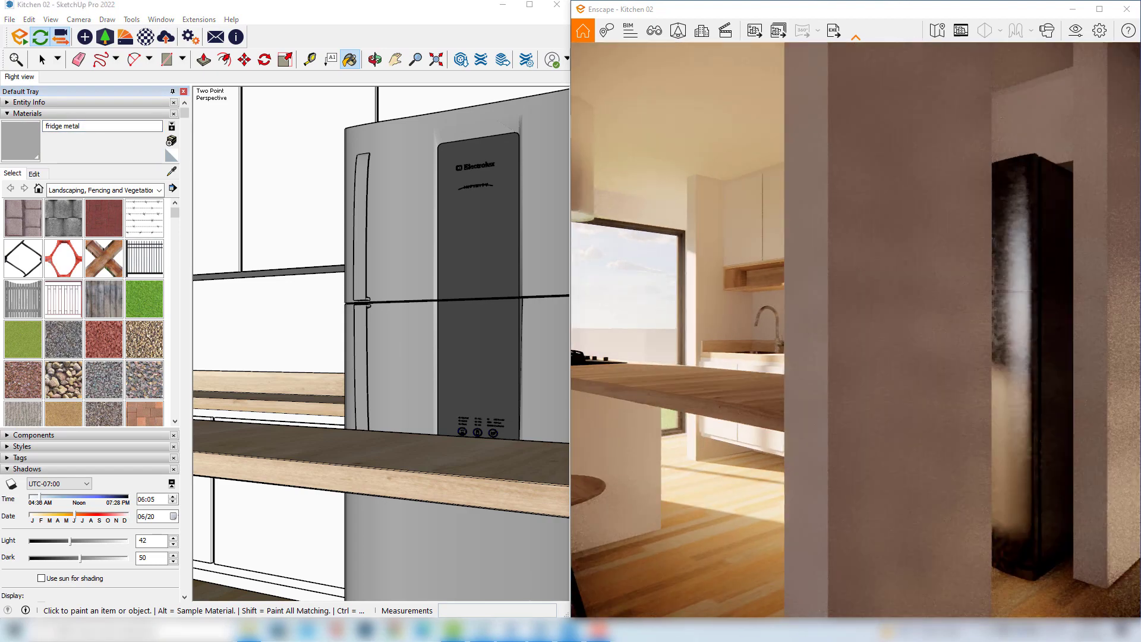
# Step: Examine the metal finish of the fridge and the range hood up close in the Enscape render
pyautogui.moveTo(692, 278); pyautogui.dragTo(832, 278, button='right')
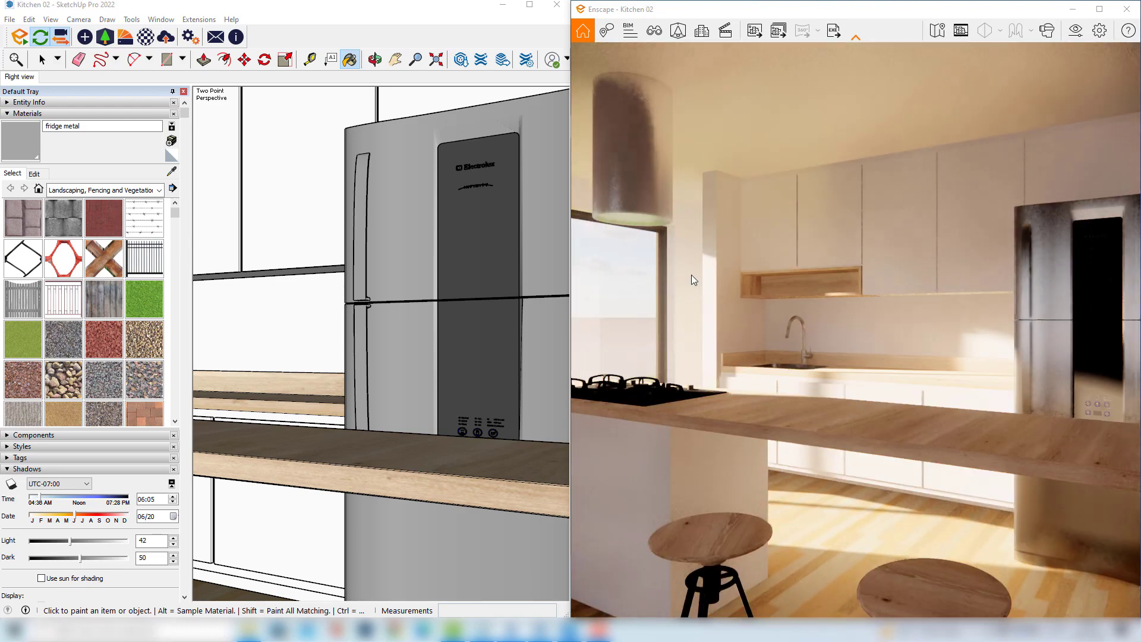
pyautogui.scroll(3, 1116, 324)
pyautogui.moveTo(1115, 324); pyautogui.dragTo(1138, 324, button='right')
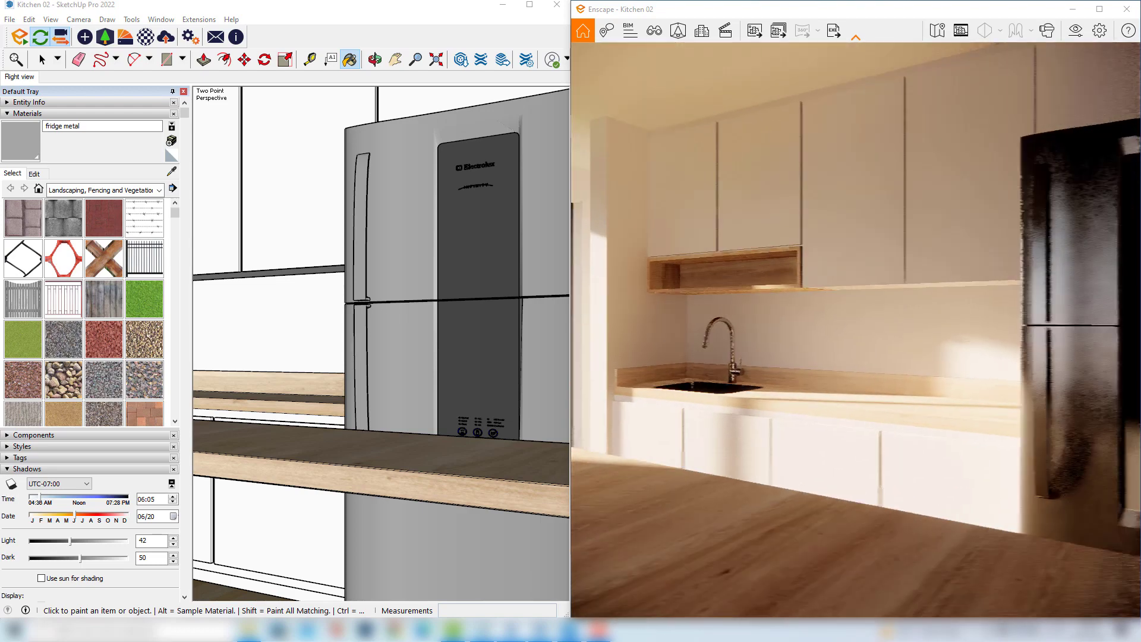
pyautogui.moveTo(1102, 258); pyautogui.dragTo(926, 237, button='middle')
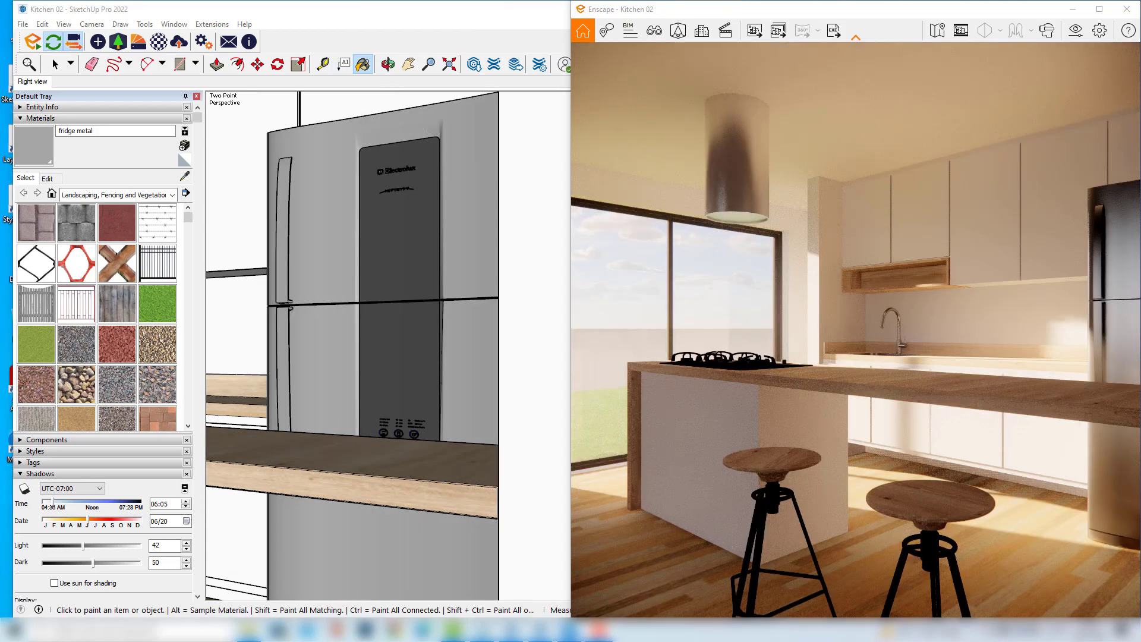
pyautogui.scroll(-3, 986, 275)
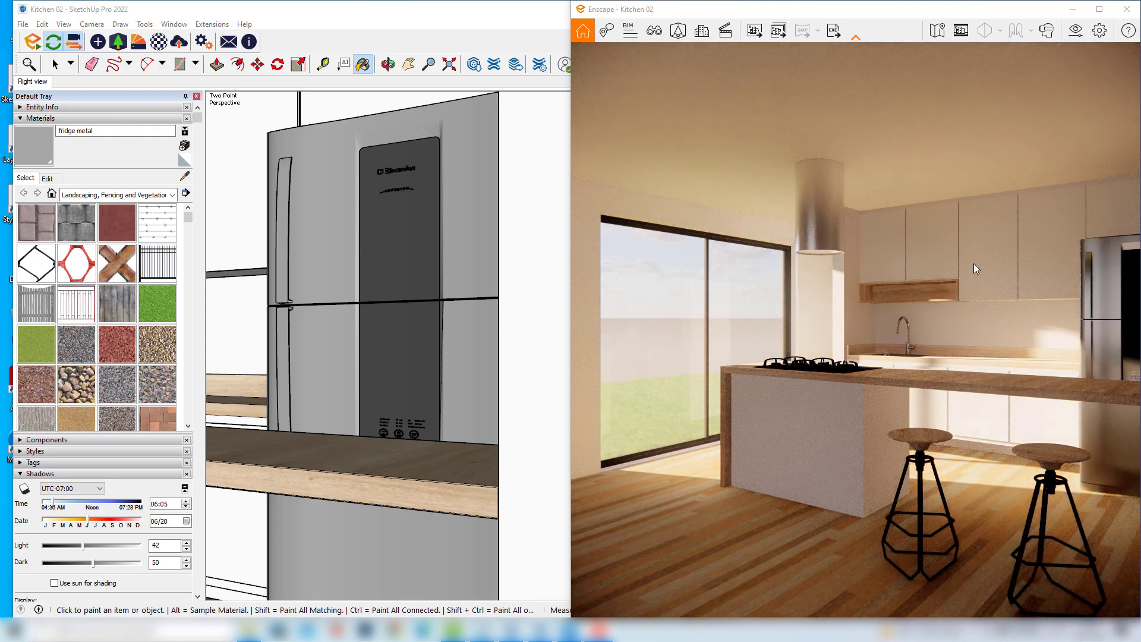
pyautogui.scroll(3, 932, 286)
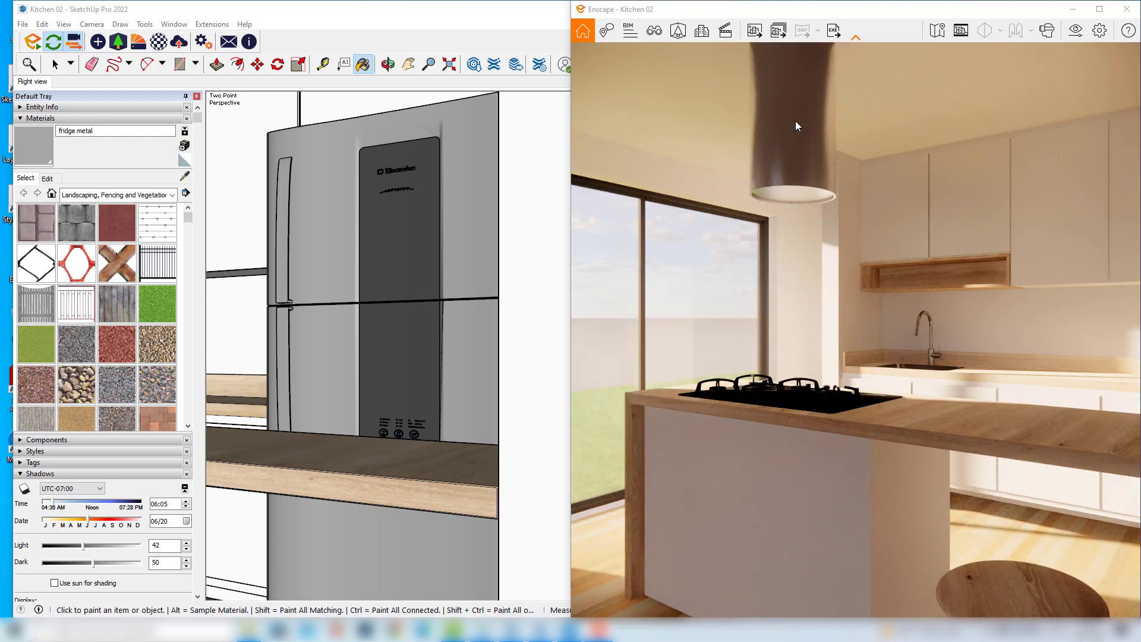
pyautogui.moveTo(796, 119)
pyautogui.mouseDown(button='middle')
pyautogui.moveTo(625, 442)
pyautogui.moveTo(864, 412)
pyautogui.mouseUp(button='middle')
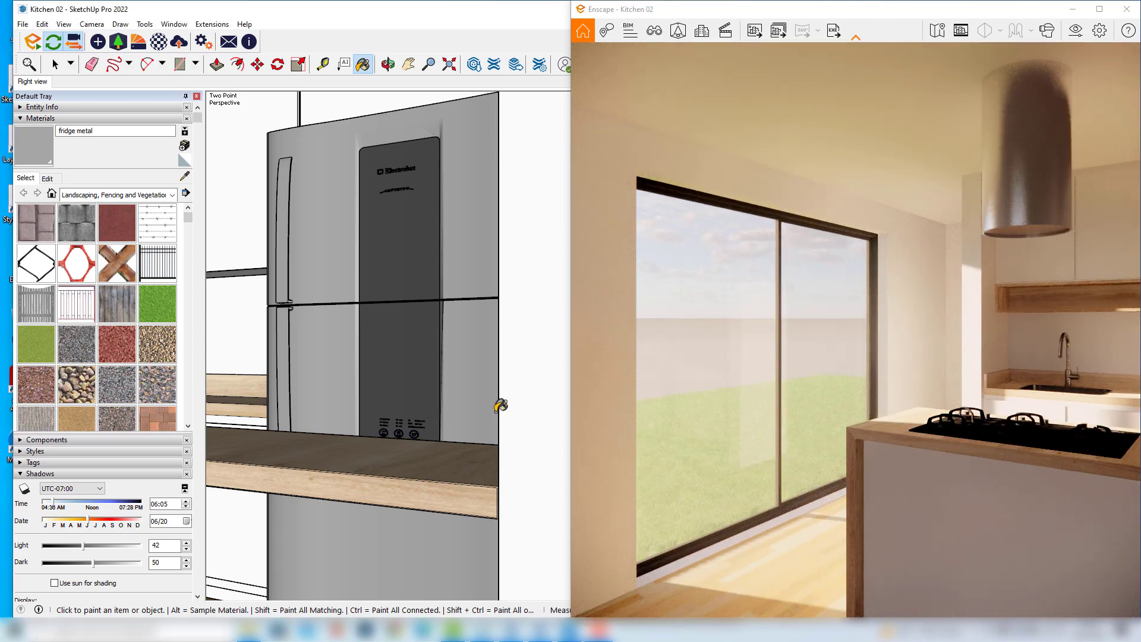
# Step: Examine the sliding glass door from outside in the render and return to the Right view scene
pyautogui.moveTo(500, 405); pyautogui.dragTo(452, 404, button='middle')
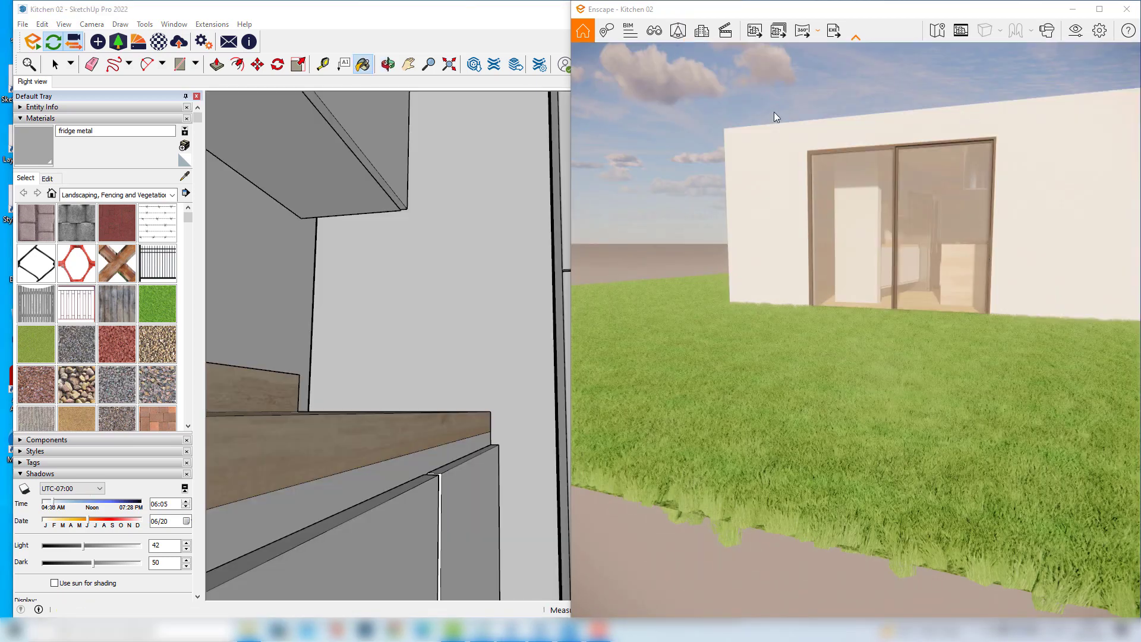
pyautogui.scroll(2, 948, 234)
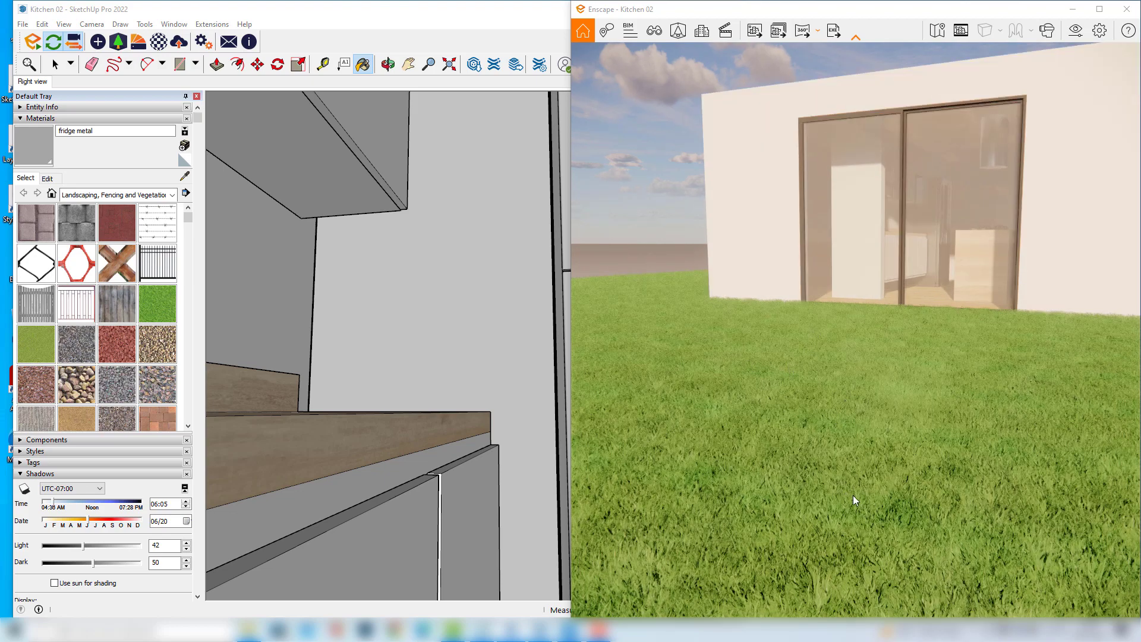
pyautogui.scroll(5, 875, 415)
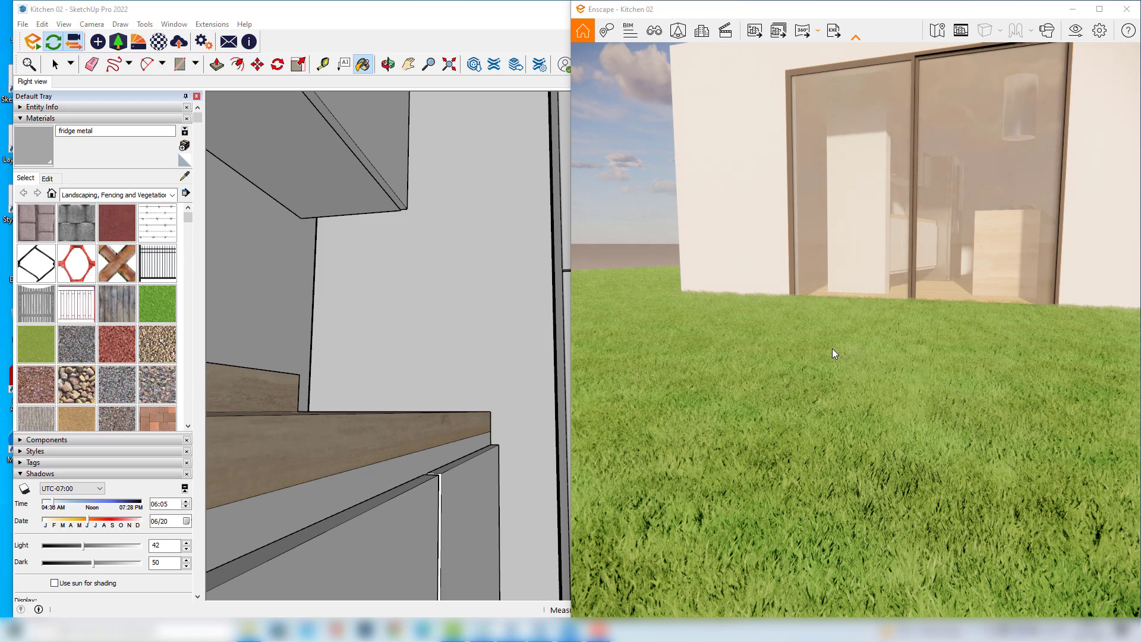
pyautogui.click(38, 82)
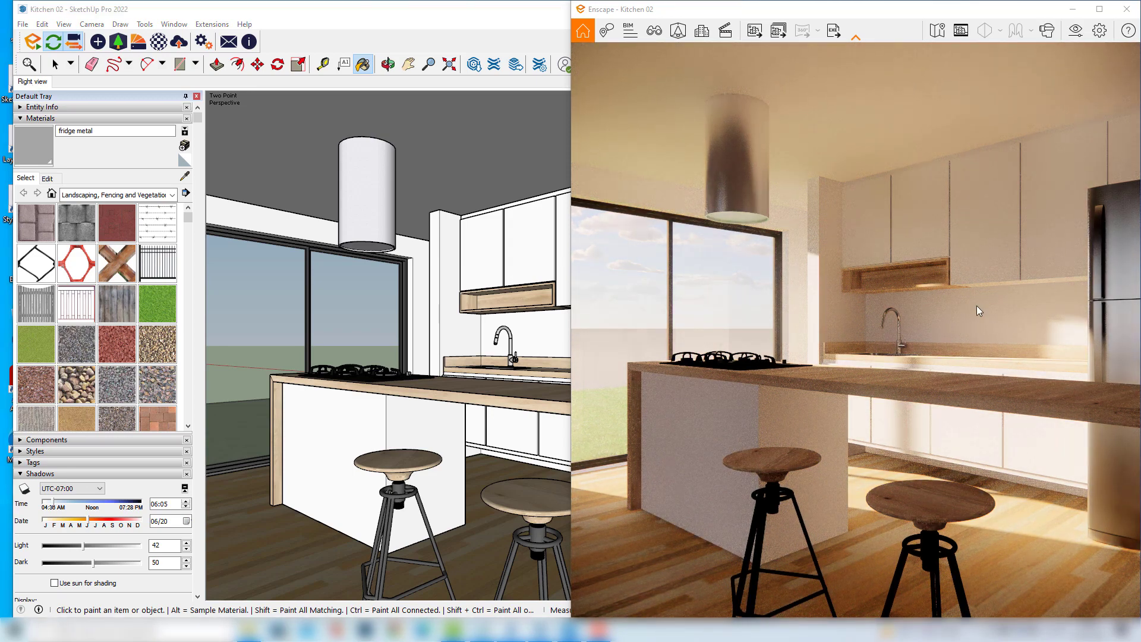
pyautogui.moveTo(976, 305)
pyautogui.mouseDown()
pyautogui.moveTo(880, 312)
pyautogui.moveTo(856, 301)
pyautogui.moveTo(849, 267)
pyautogui.moveTo(839, 282)
pyautogui.mouseUp()
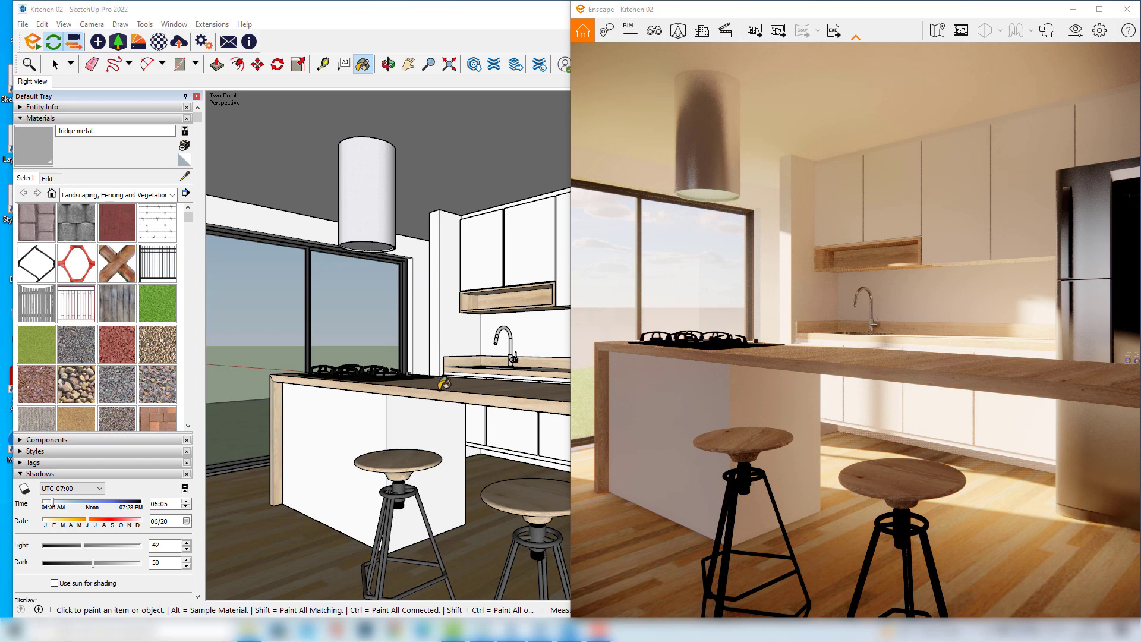
# Step: Sample the kitchen island countertop's wood in SketchUp and open the custom wood material in the Enscape Material Editor
pyautogui.moveTo(440, 388); pyautogui.dragTo(435, 408, button='middle')
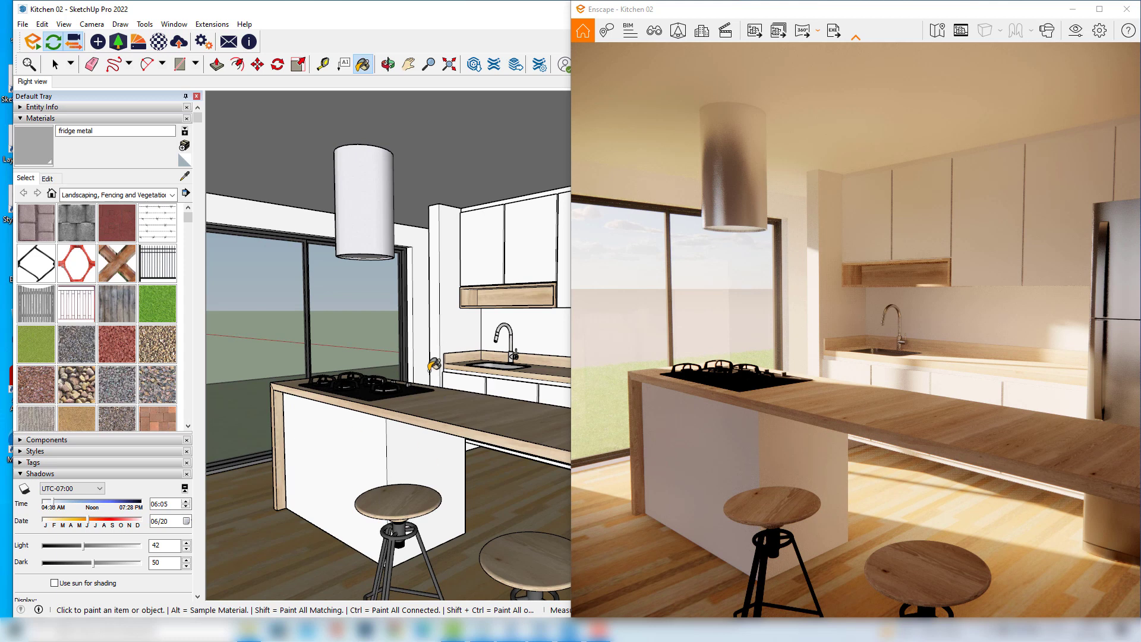
pyautogui.press('alt')
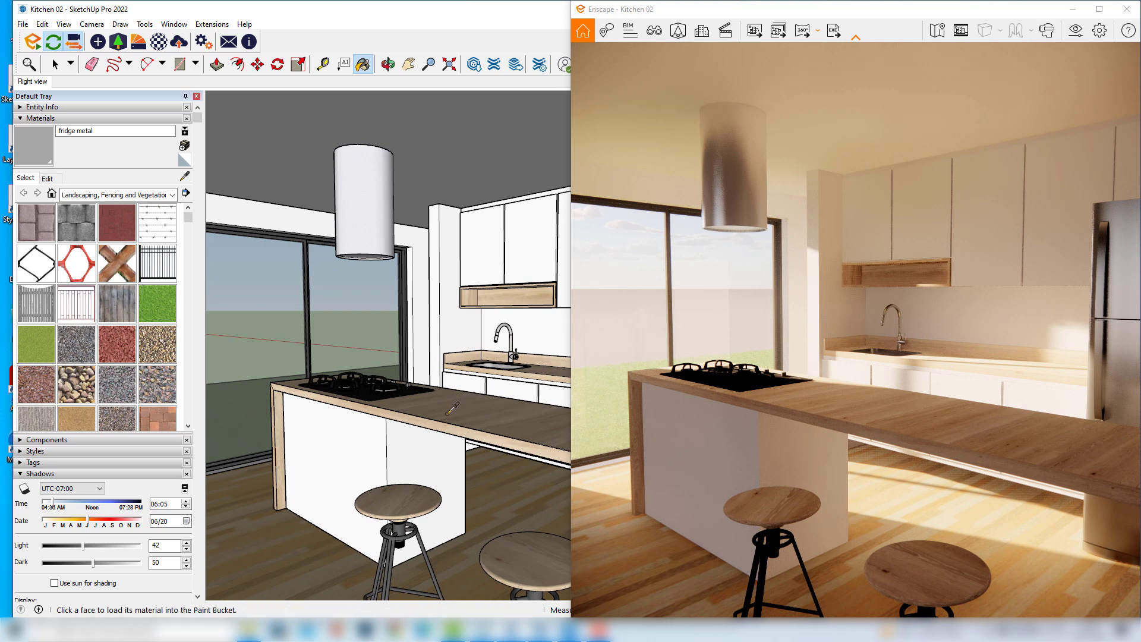
pyautogui.keyDown('alt'); pyautogui.click(439, 412); pyautogui.keyUp('alt')
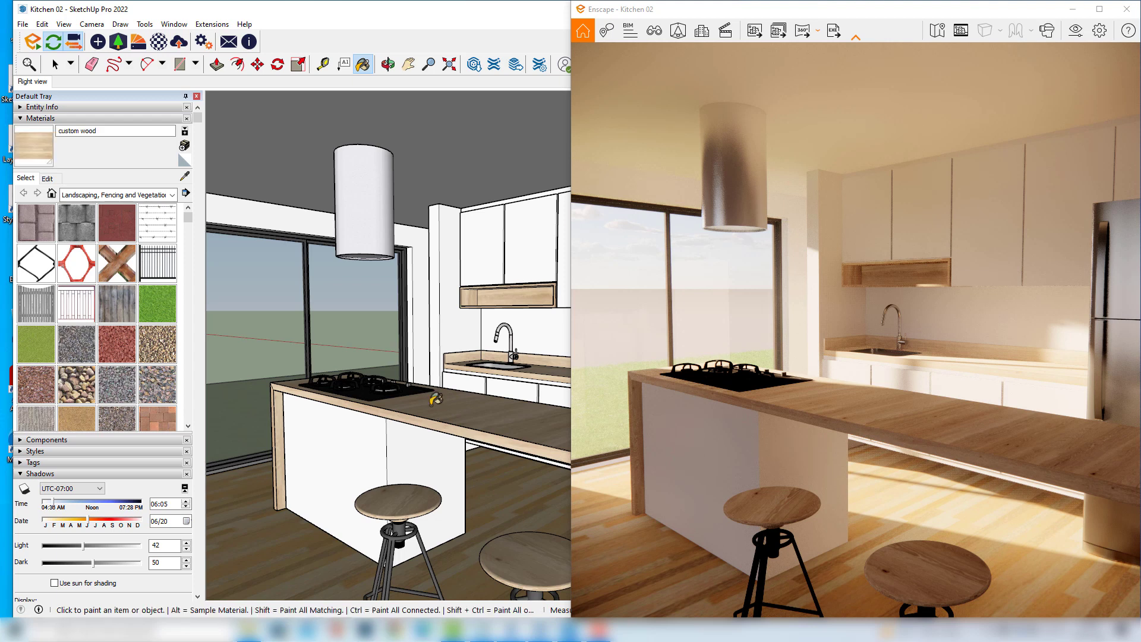
pyautogui.click(26, 149)
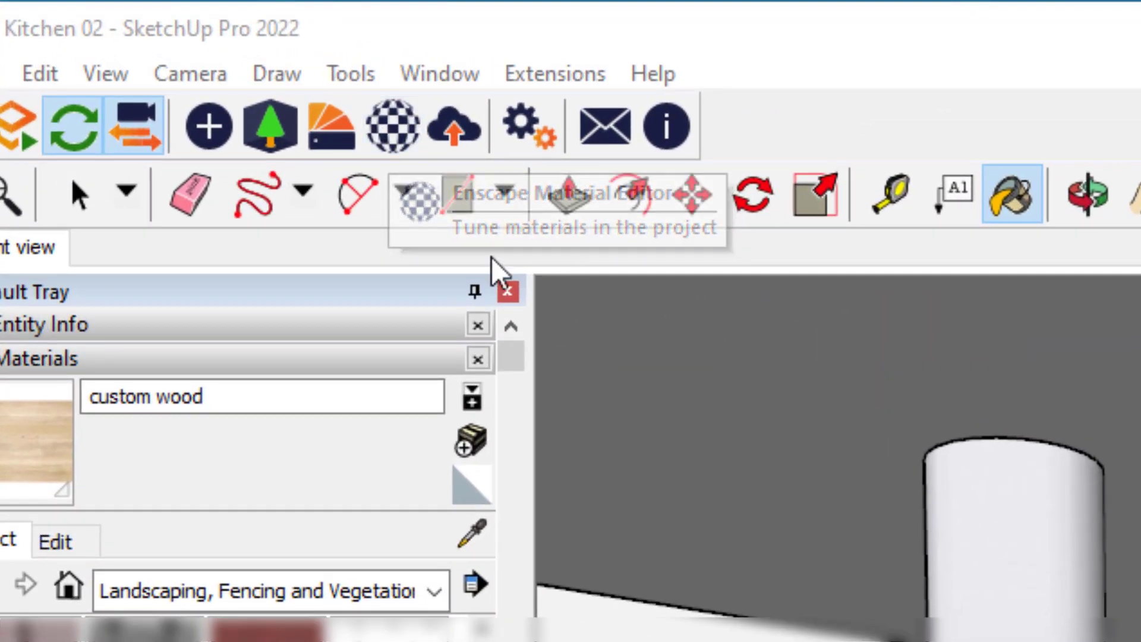
pyautogui.click(397, 125)
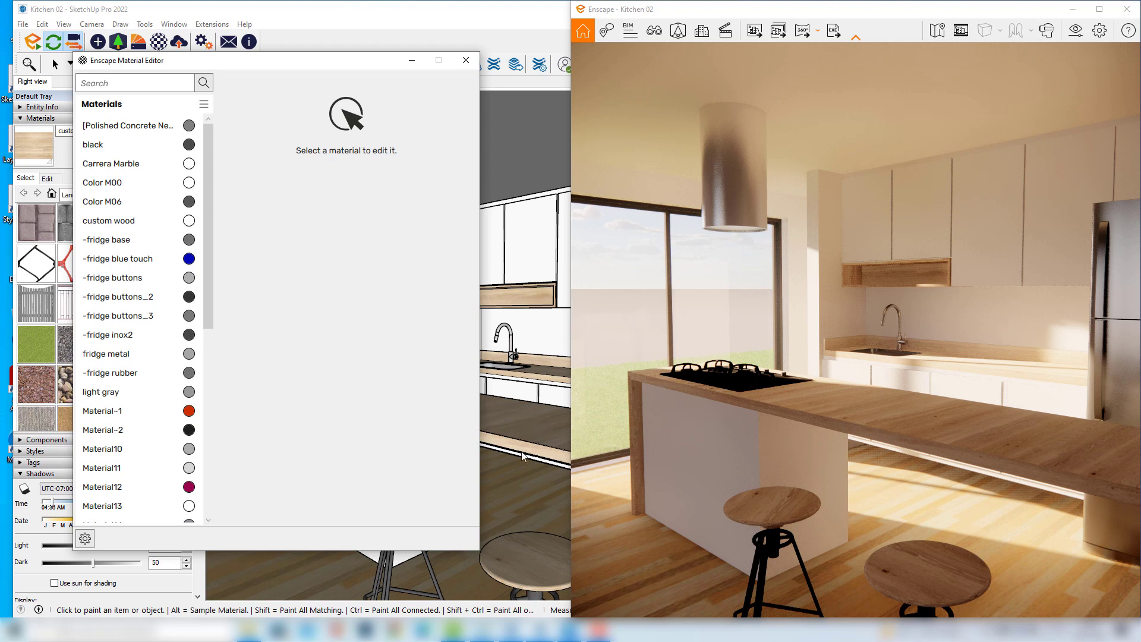
pyautogui.click(156, 222)
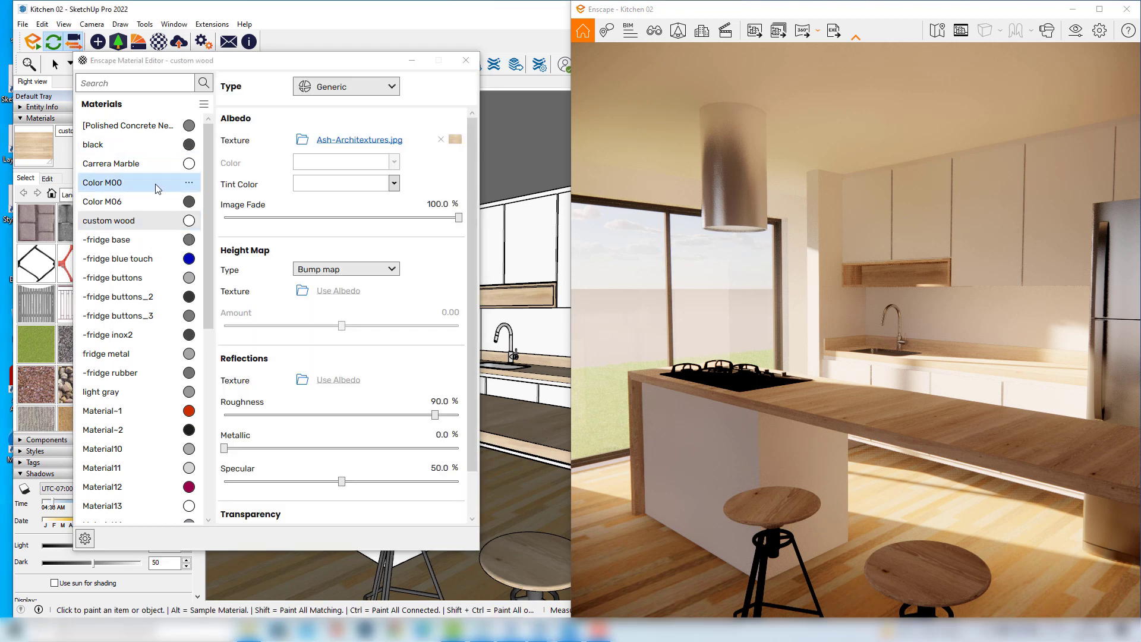
# Step: Review the material types available for custom wood and keep it as Generic
pyautogui.moveTo(209, 63); pyautogui.dragTo(142, 68)
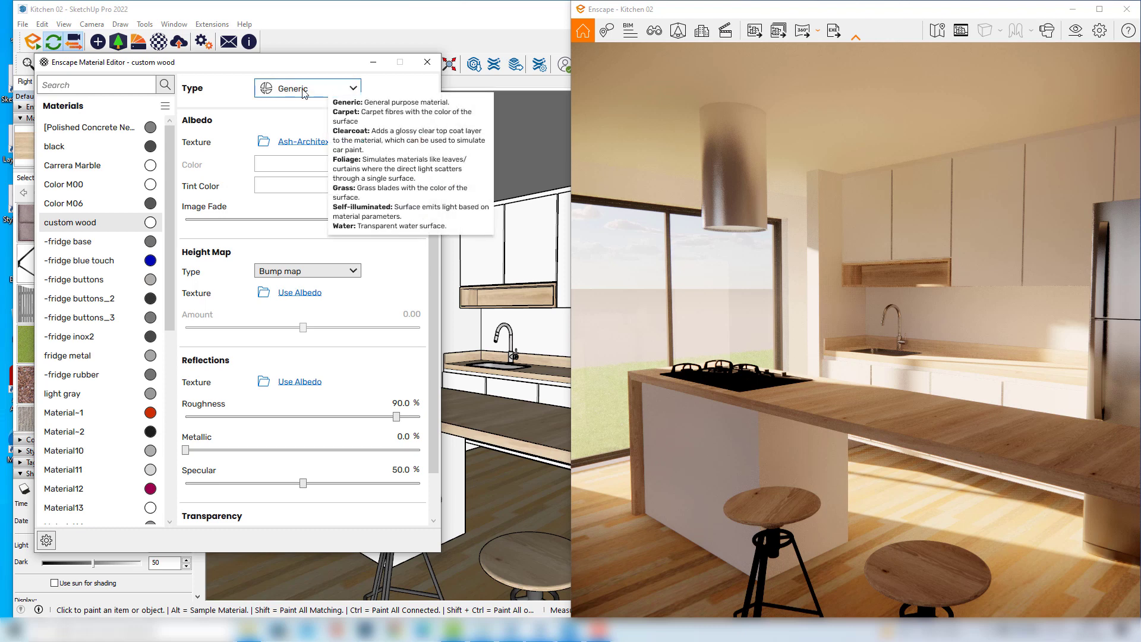
pyautogui.click(354, 89)
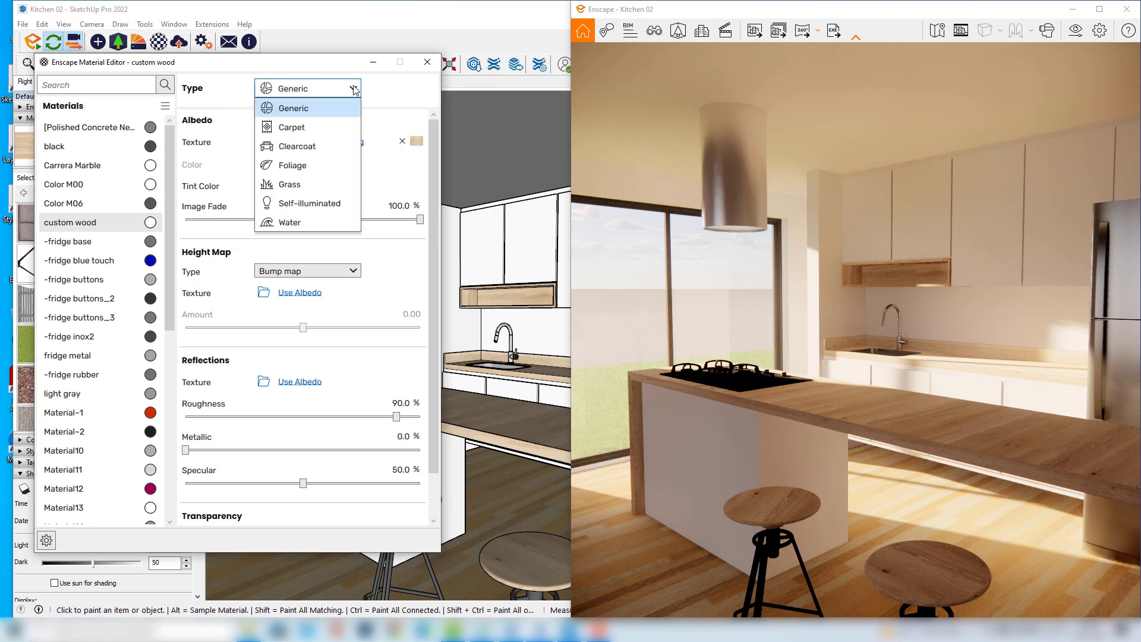
pyautogui.click(354, 89)
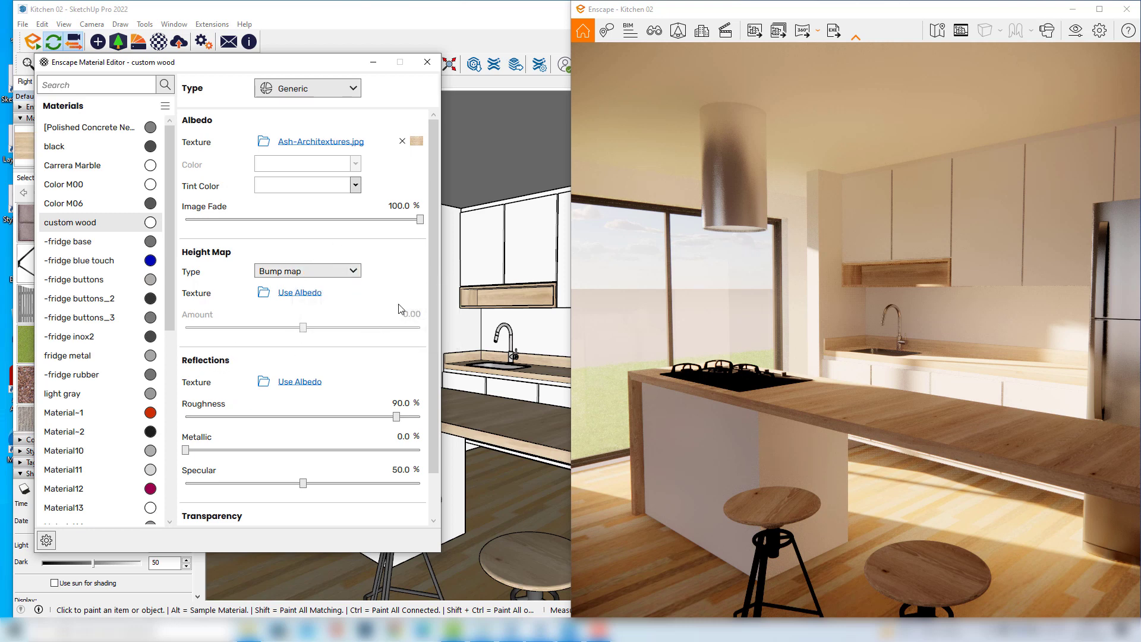
# Step: Lower the roughness of custom wood to 19.7 % to sharpen the countertop's reflections
pyautogui.scroll(-1, 435, 291)
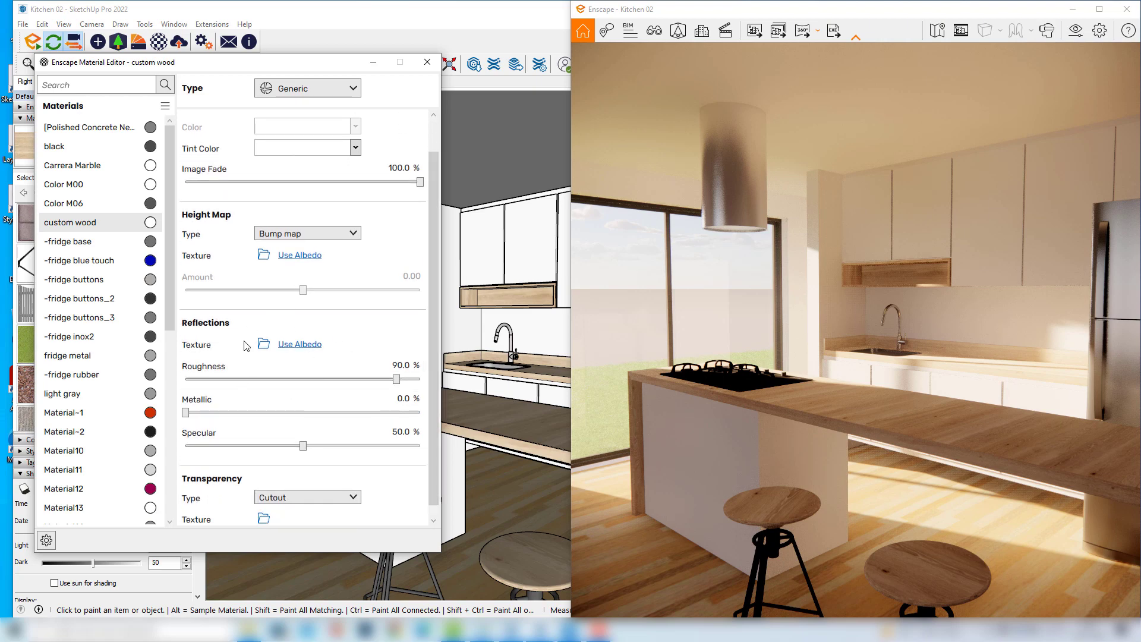
pyautogui.moveTo(892, 459); pyautogui.dragTo(911, 529, button='middle')
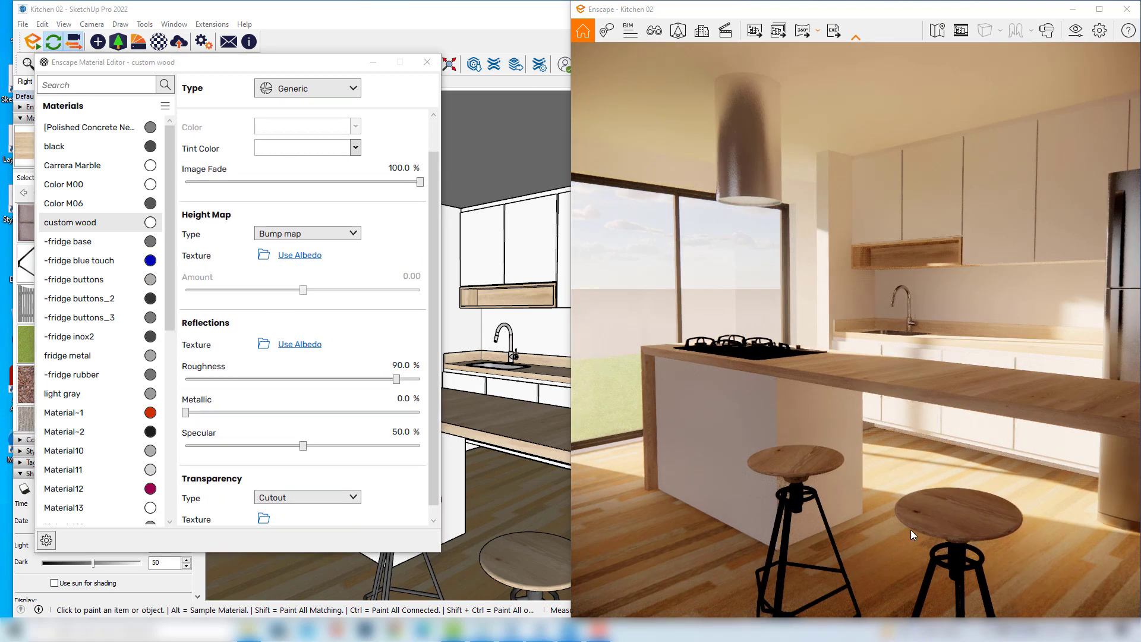
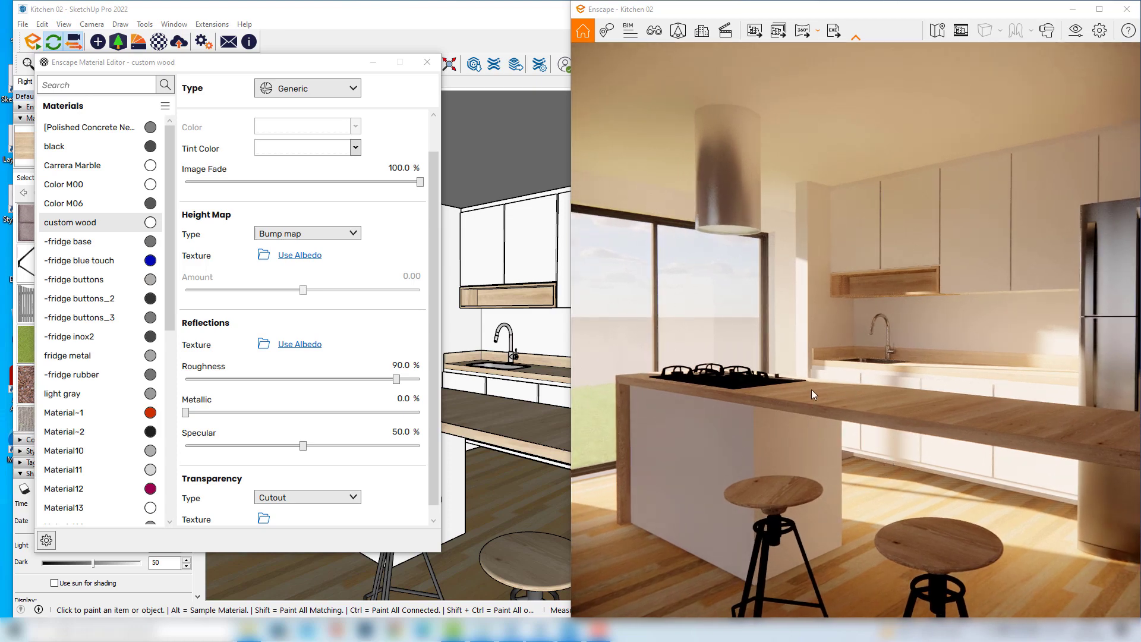
pyautogui.scroll(2, 879, 426)
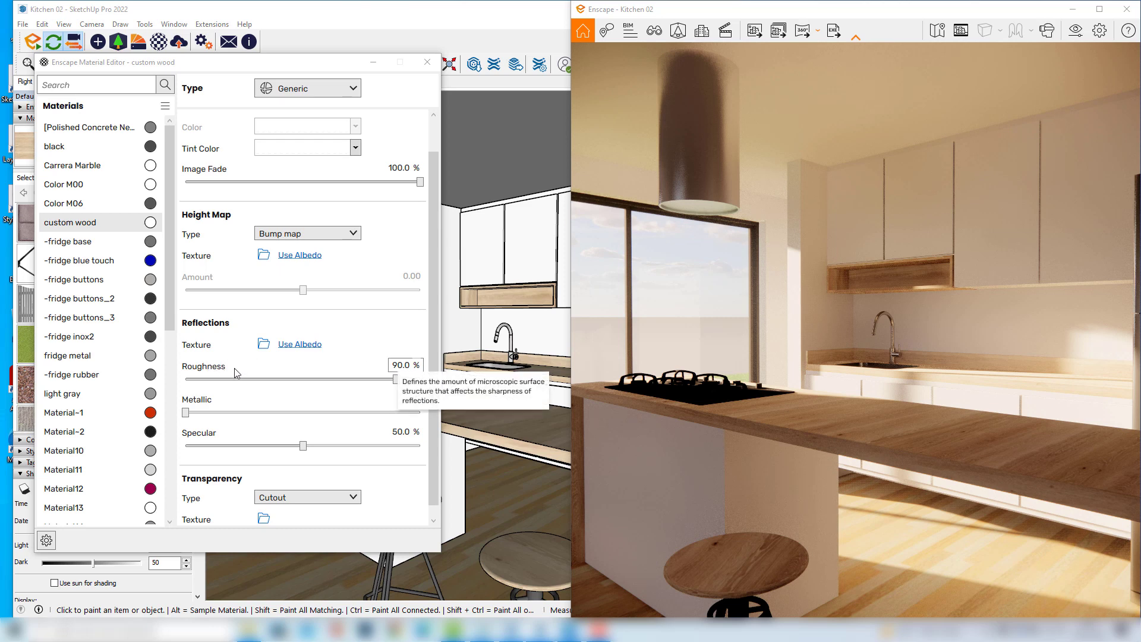
pyautogui.scroll(-1, 229, 364)
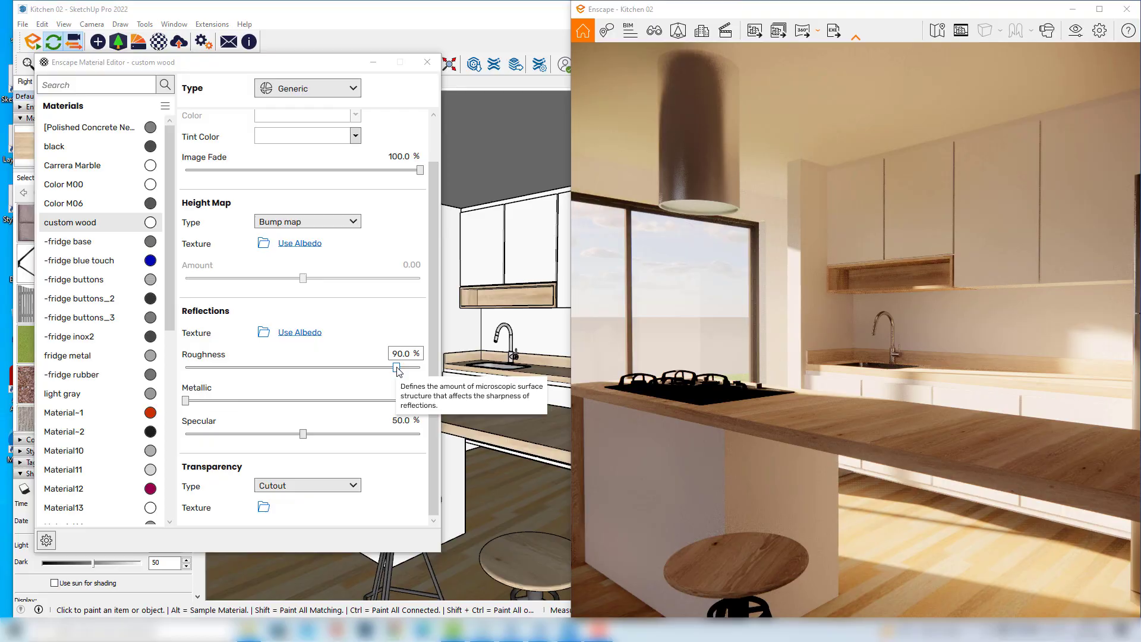
pyautogui.moveTo(397, 368); pyautogui.dragTo(234, 378)
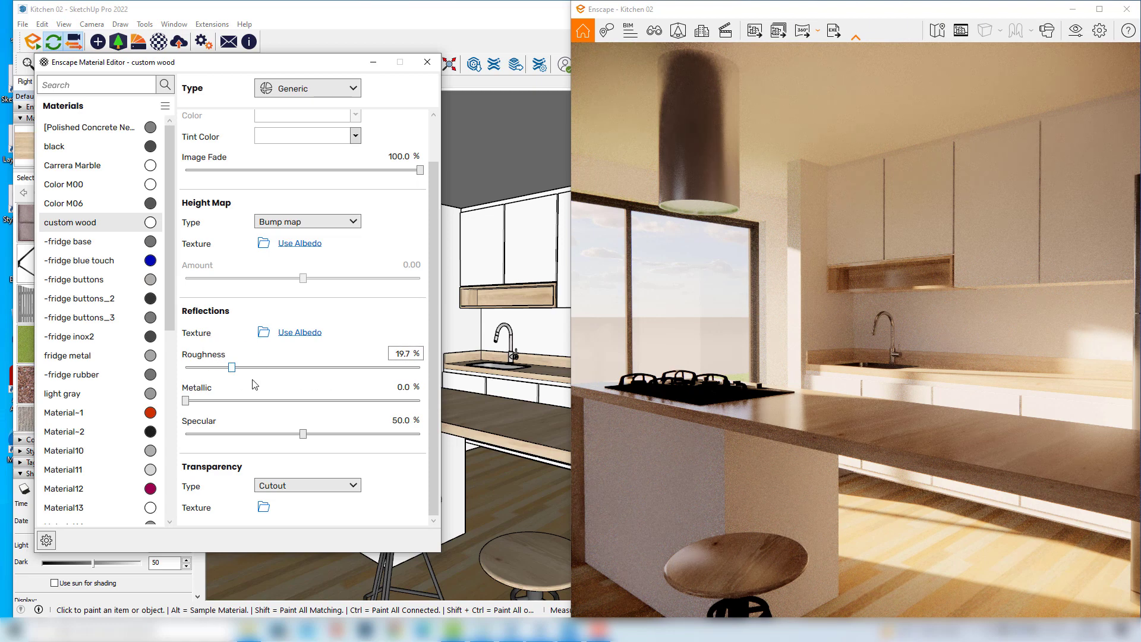
# Step: Examine the reflections on the island countertop up close in the Enscape render
pyautogui.moveTo(796, 434); pyautogui.dragTo(851, 436, button='middle')
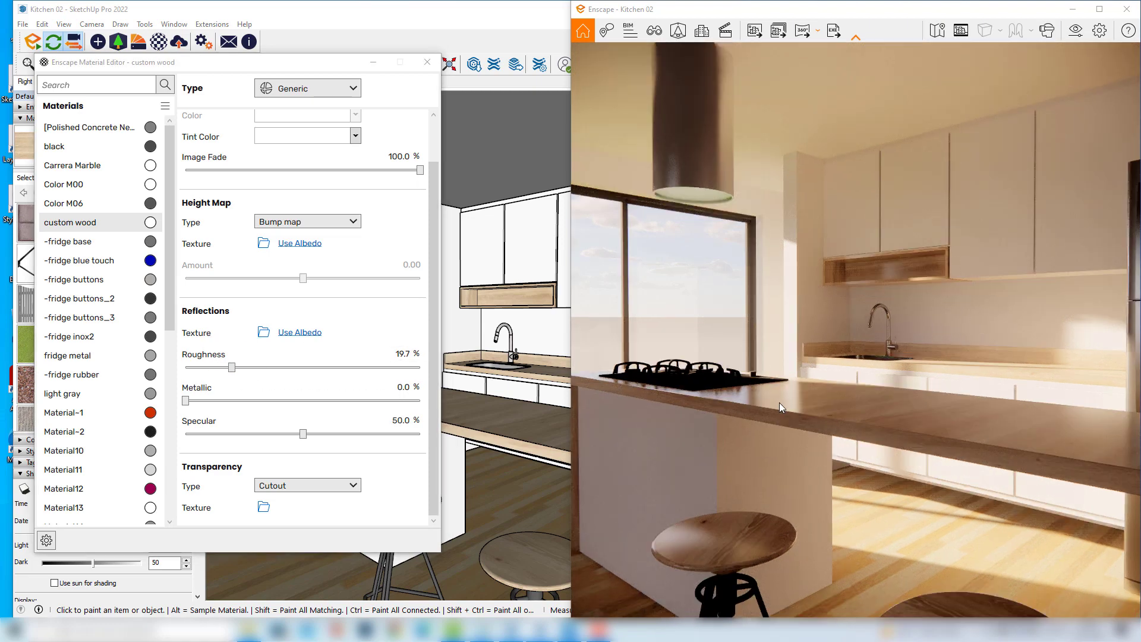
pyautogui.scroll(1, 778, 401)
pyautogui.moveTo(778, 413); pyautogui.dragTo(784, 411, button='middle')
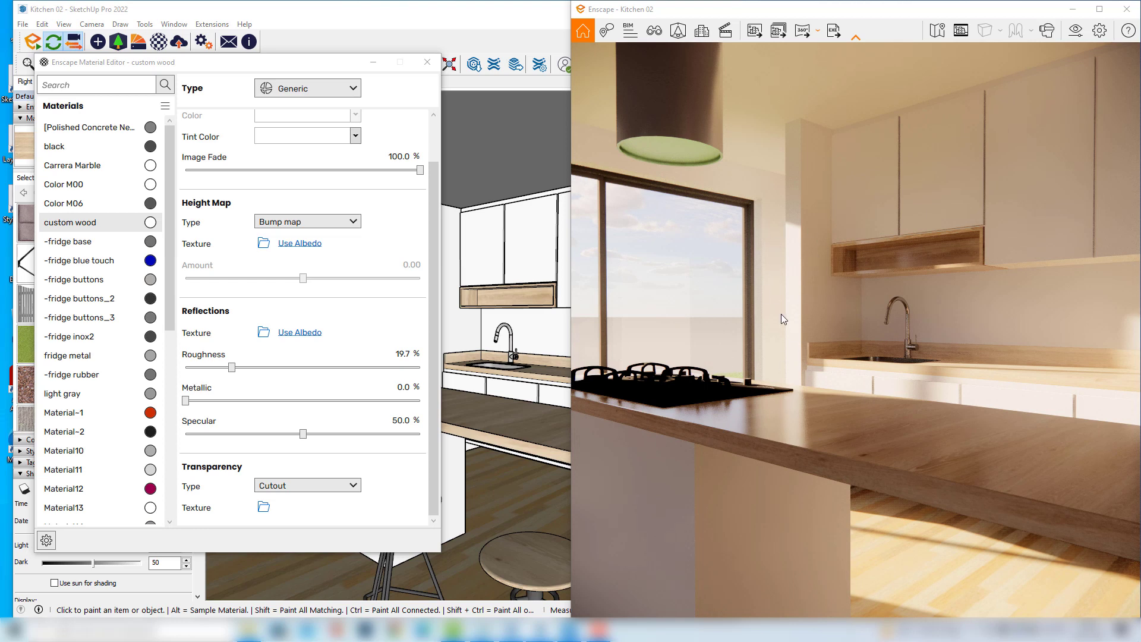
pyautogui.moveTo(857, 438); pyautogui.dragTo(799, 371)
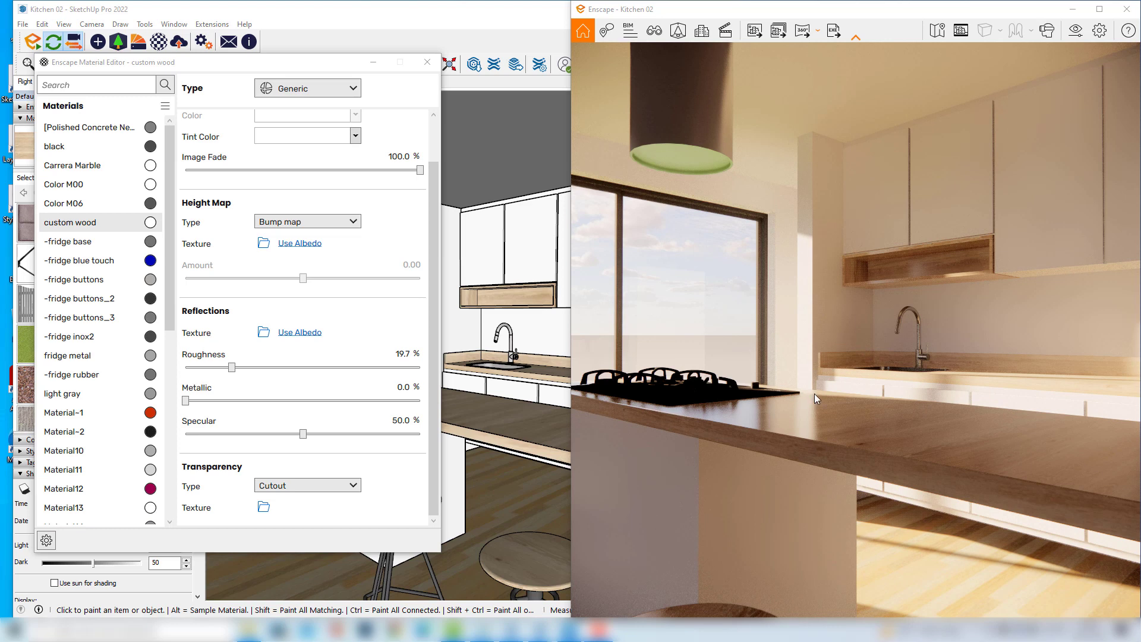
pyautogui.moveTo(790, 395); pyautogui.dragTo(794, 398, button='middle')
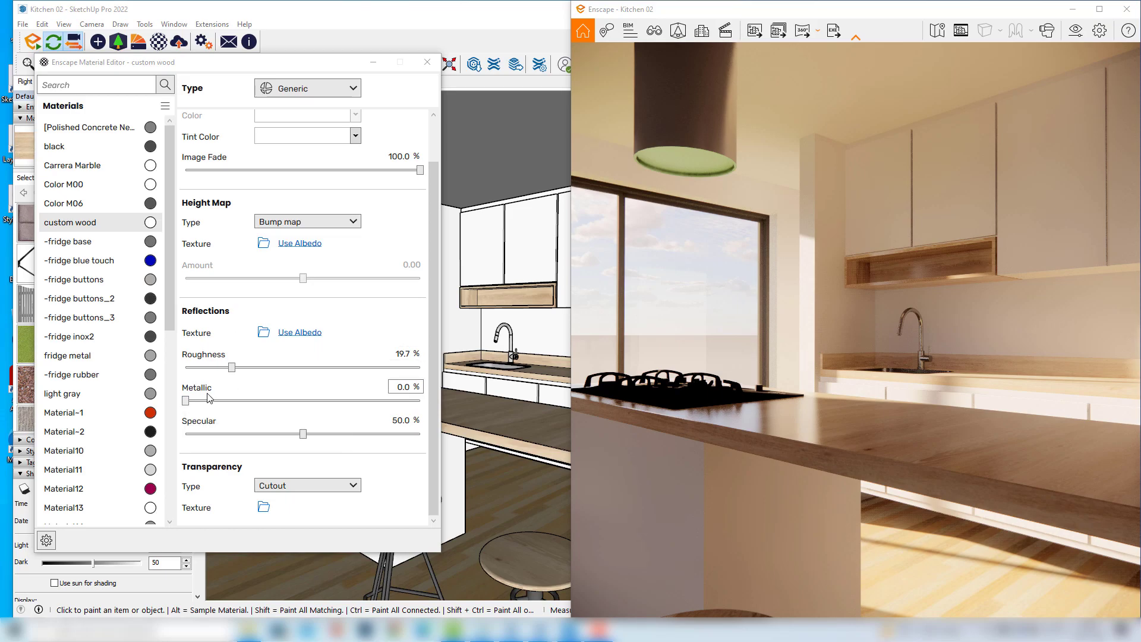
# Step: Try a metallic value of 96.5 % on custom wood, check the countertop render and return the value to 0 %
pyautogui.moveTo(185, 401); pyautogui.dragTo(411, 402)
pyautogui.moveTo(874, 441); pyautogui.dragTo(872, 391)
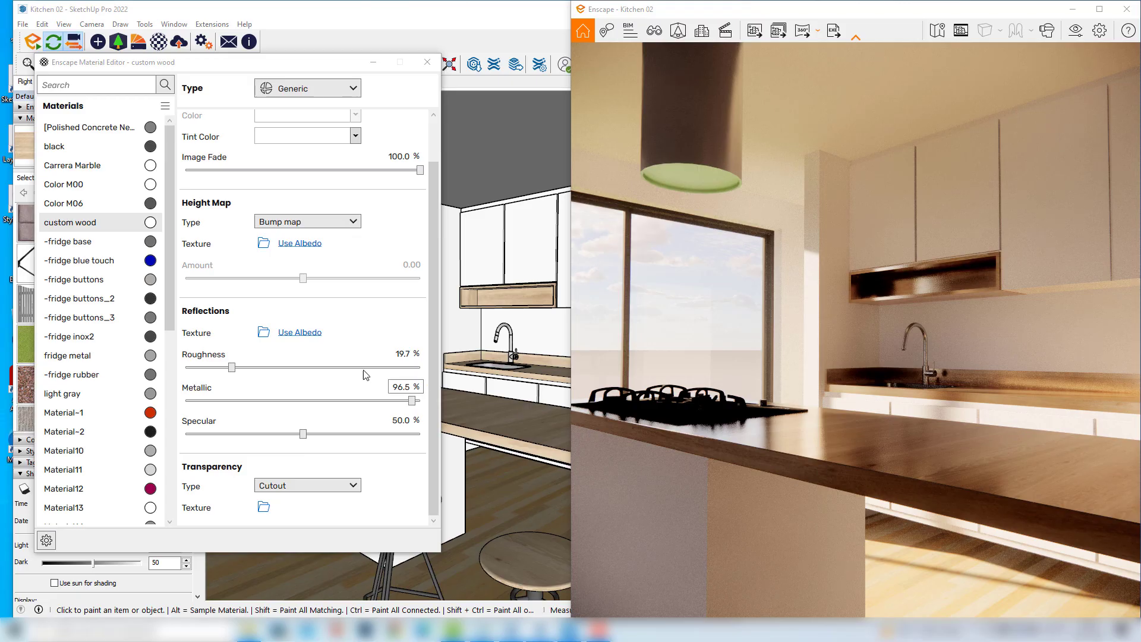
pyautogui.moveTo(411, 400); pyautogui.dragTo(185, 403)
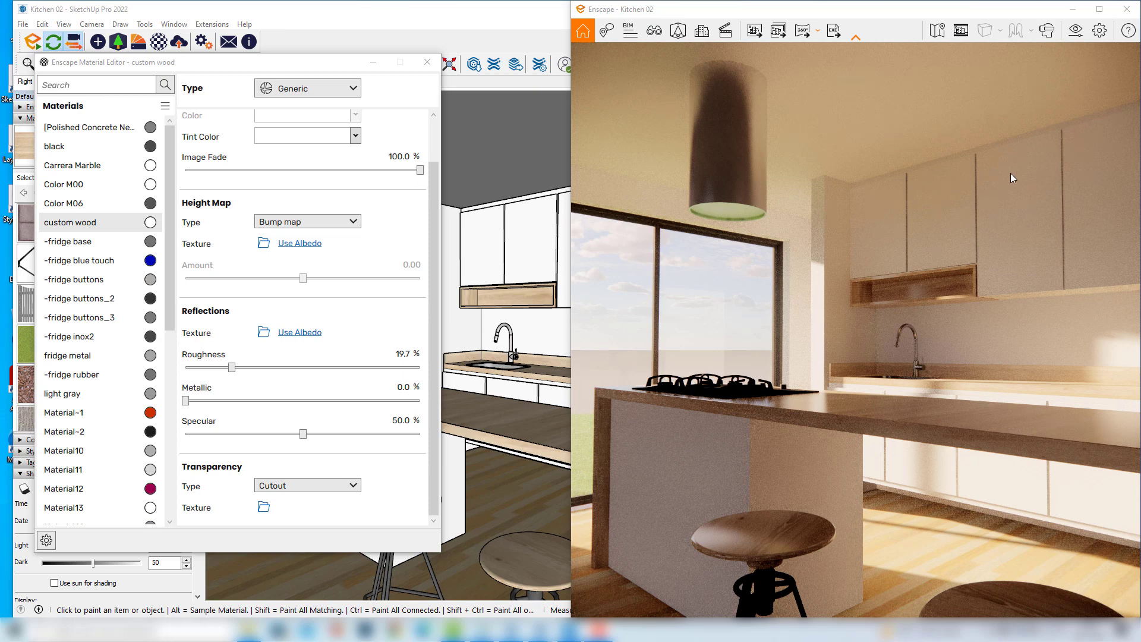
# Step: Sample the white upper cabinet's material, Color M00, and reduce its roughness to 24.9 %
pyautogui.press('alt')
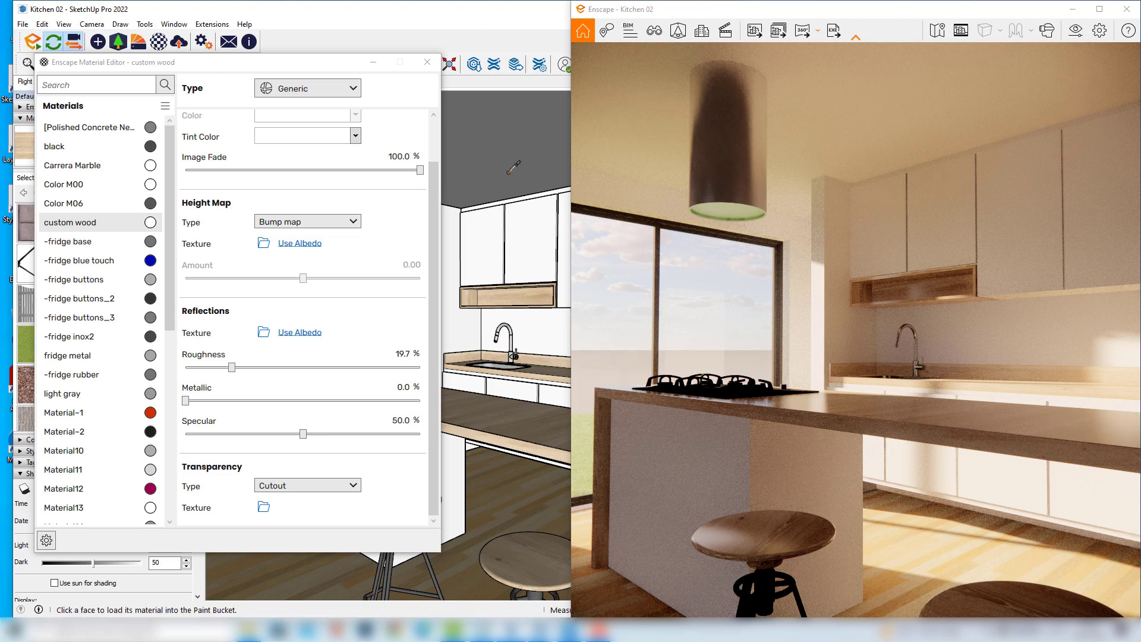
pyautogui.keyDown('alt'); pyautogui.click(526, 241); pyautogui.keyUp('alt')
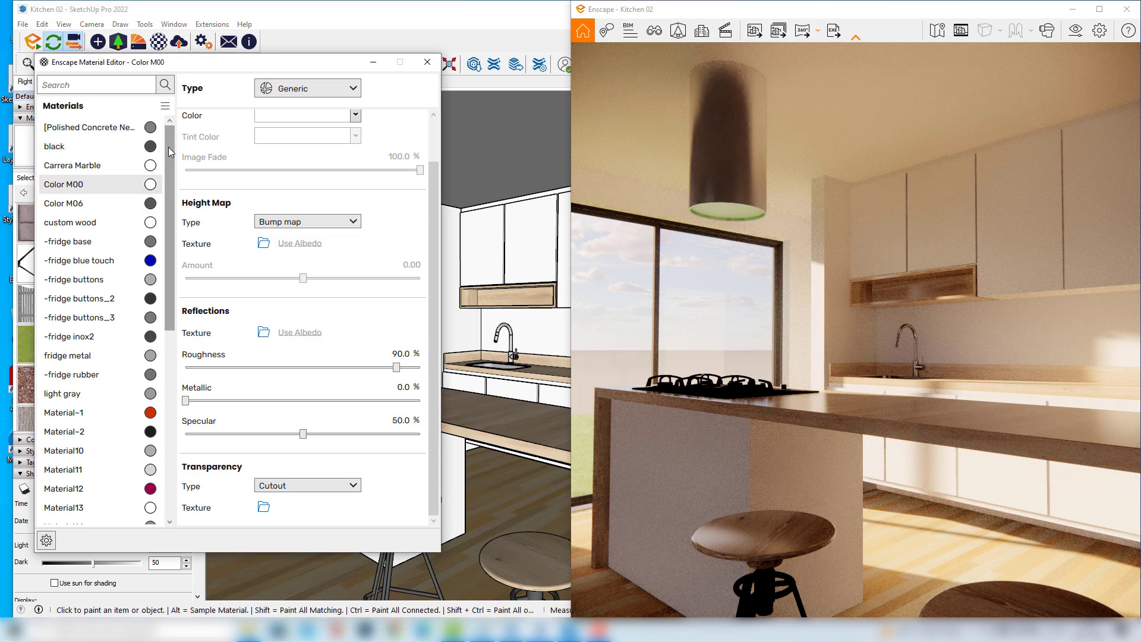
pyautogui.moveTo(173, 180)
pyautogui.mouseDown()
pyautogui.moveTo(174, 369)
pyautogui.moveTo(171, 190)
pyautogui.mouseUp()
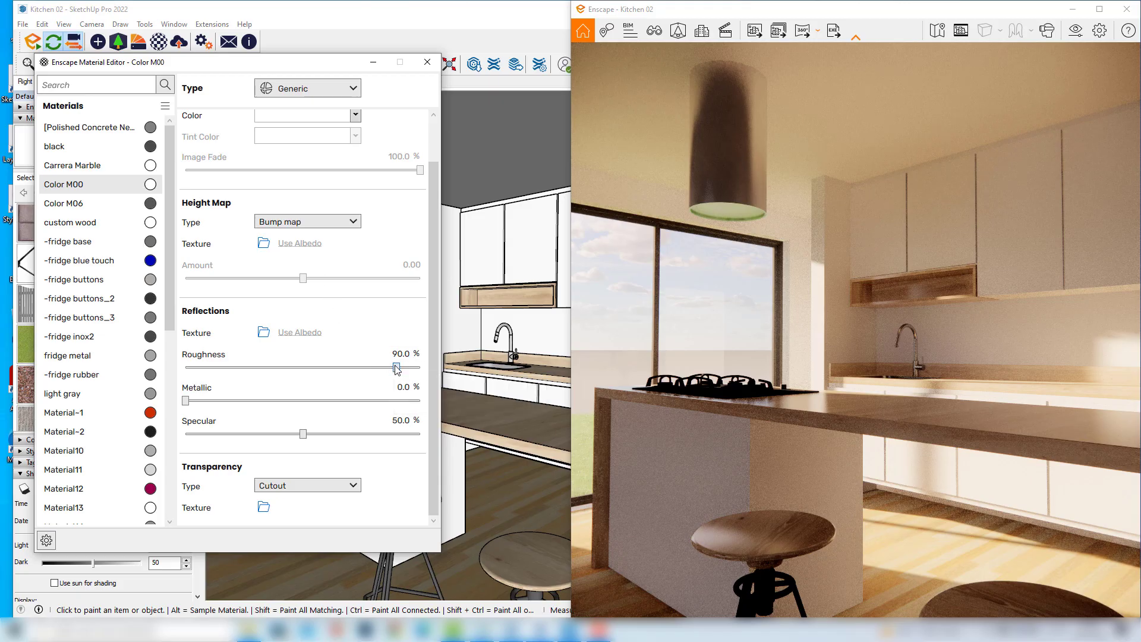
pyautogui.moveTo(395, 368); pyautogui.dragTo(244, 369)
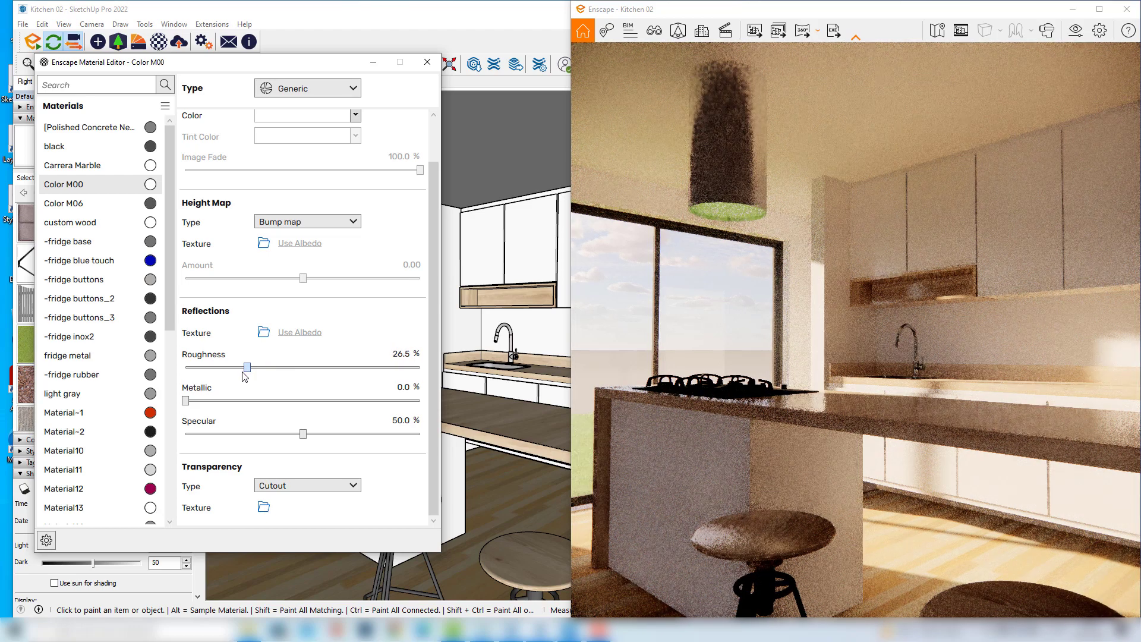
# Step: Inspect the upper cabinet doors up close in the render and set the Color M00 roughness to 21.4 %
pyautogui.scroll(3, 883, 284)
pyautogui.moveTo(891, 304); pyautogui.dragTo(945, 252)
pyautogui.moveTo(946, 252); pyautogui.dragTo(382, 274, button='middle')
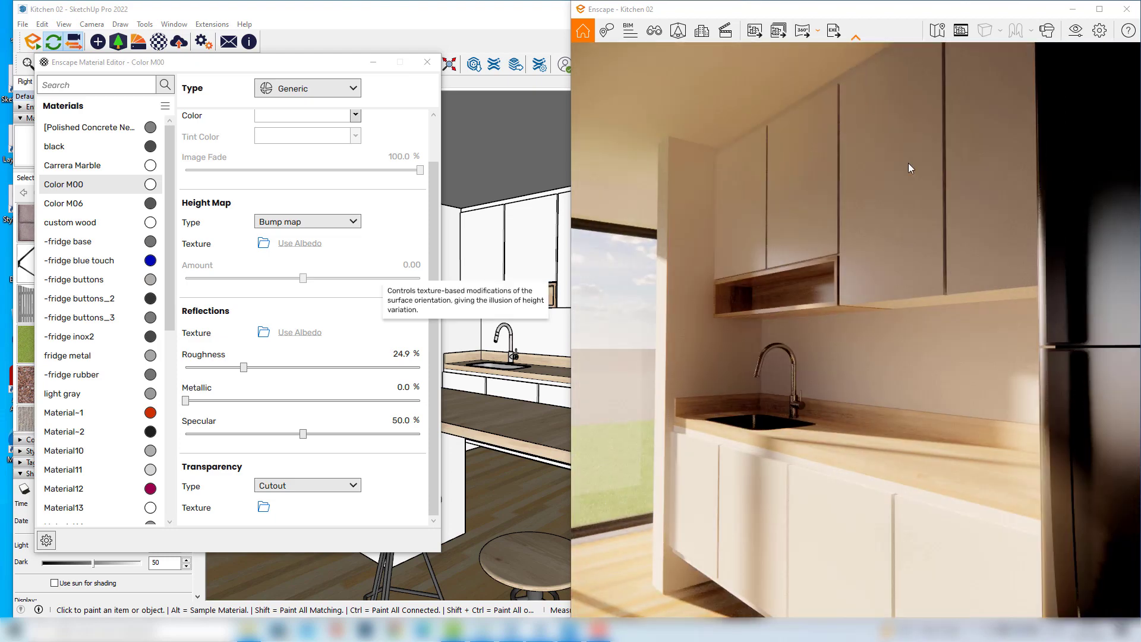
pyautogui.moveTo(243, 366); pyautogui.dragTo(235, 366)
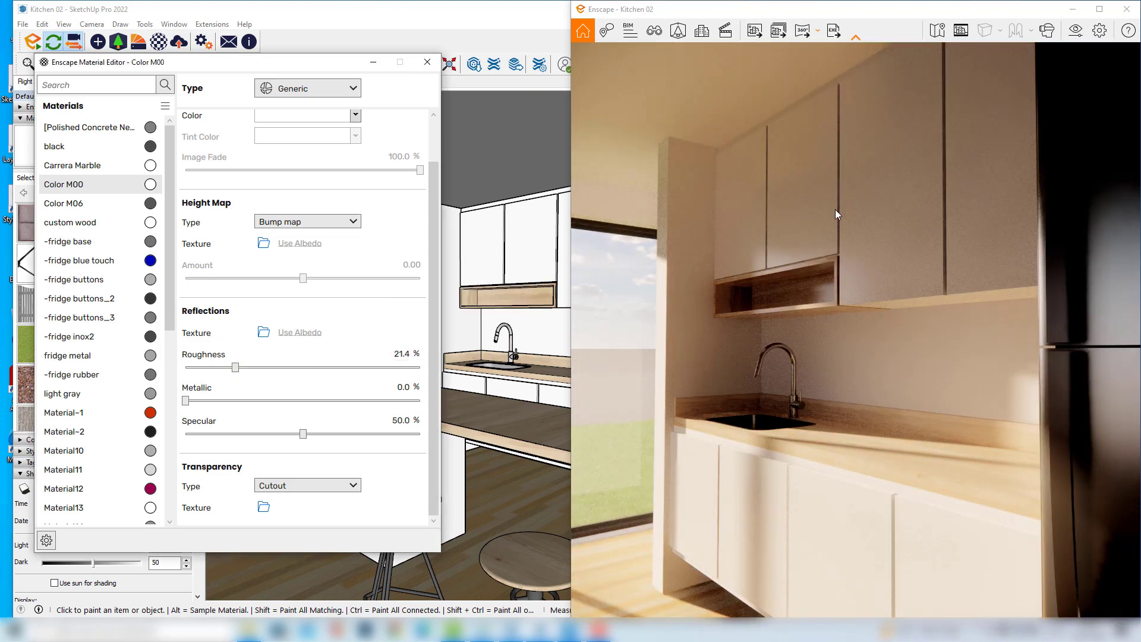
pyautogui.click(836, 270)
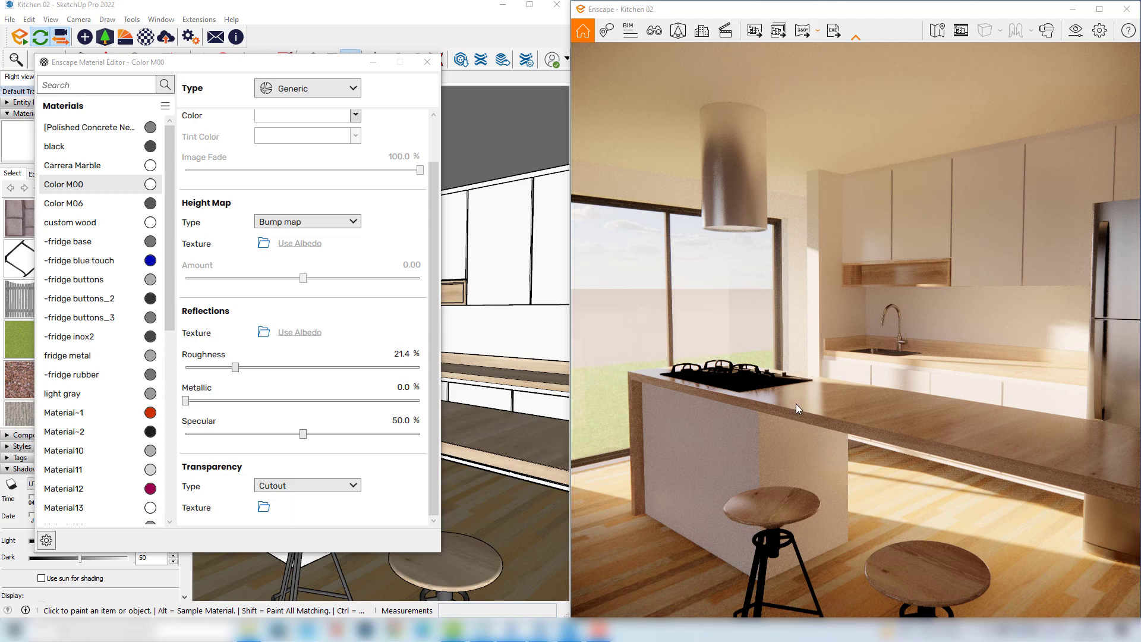
# Step: Import the Wood 02, Chevron material from the Wood category of the Enscape Material Library and locate it in the project's material list
pyautogui.moveTo(796, 404); pyautogui.dragTo(793, 408, button='middle')
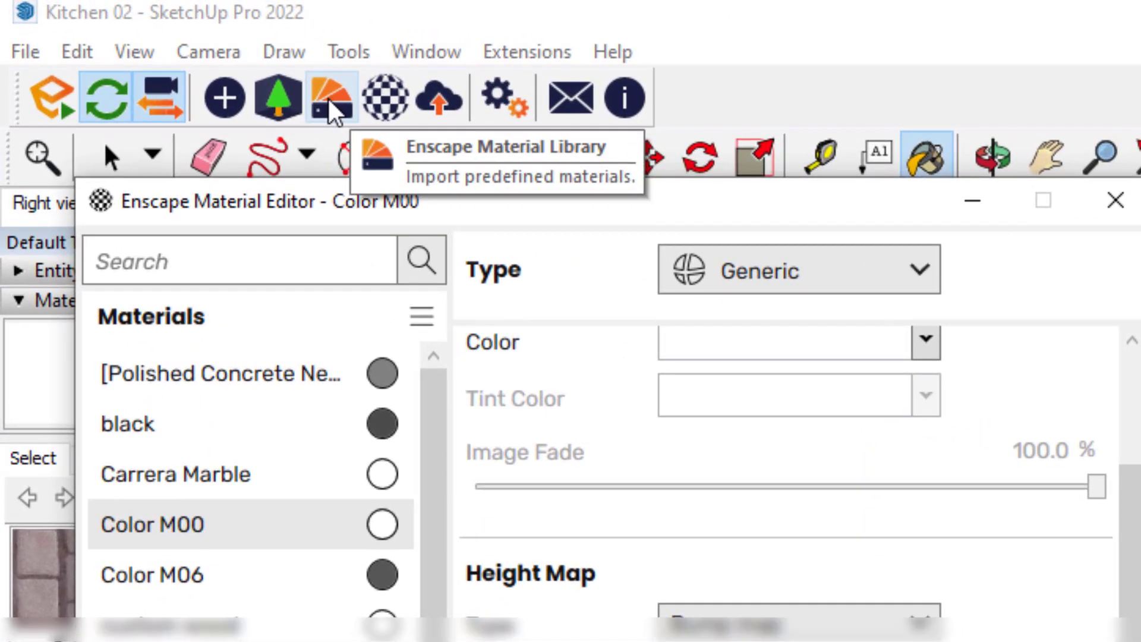
pyautogui.click(285, 89)
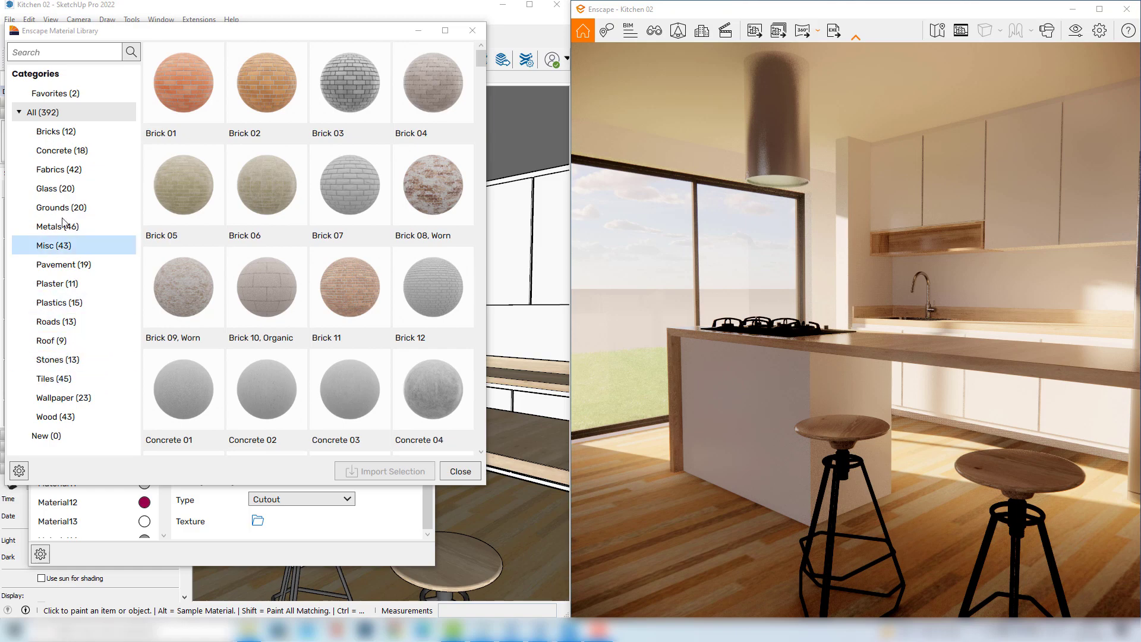
pyautogui.click(54, 416)
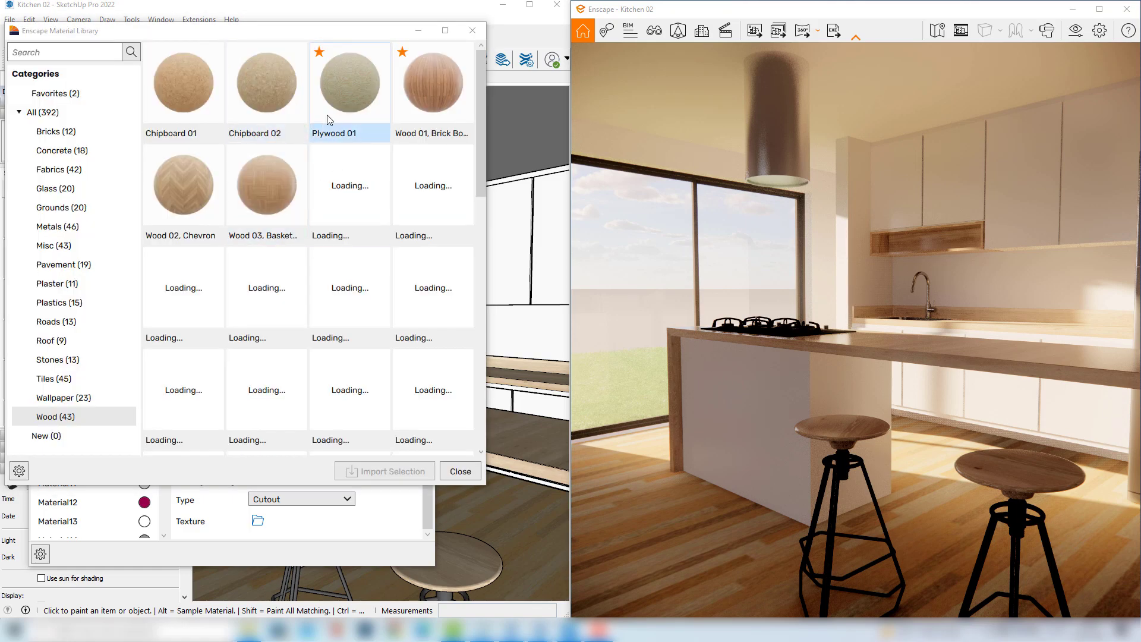
pyautogui.click(186, 176)
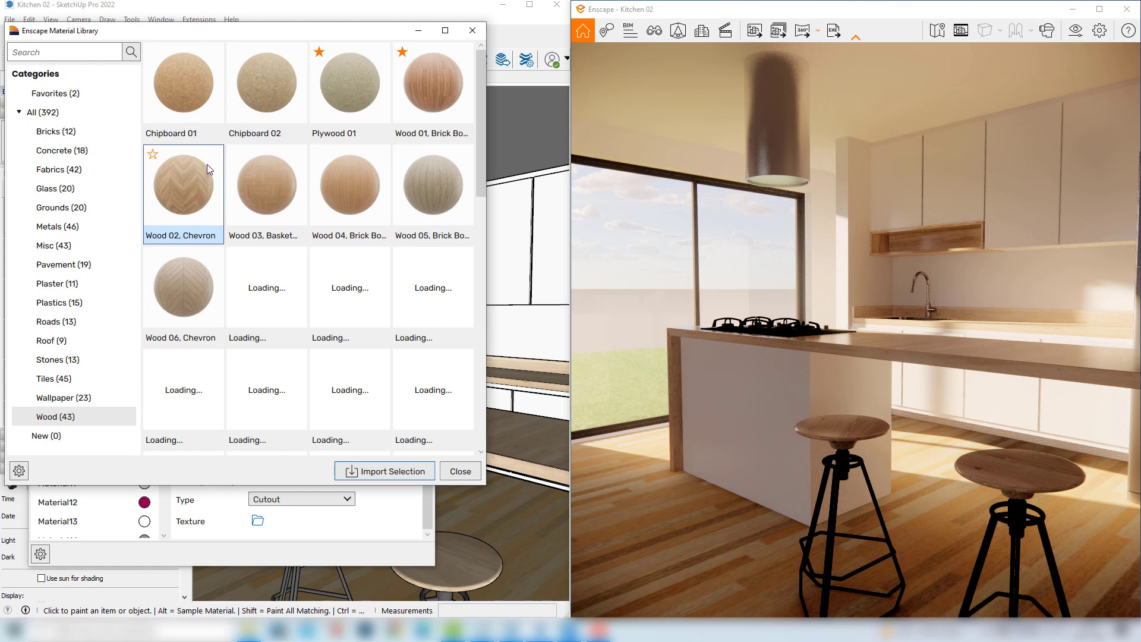
pyautogui.click(392, 475)
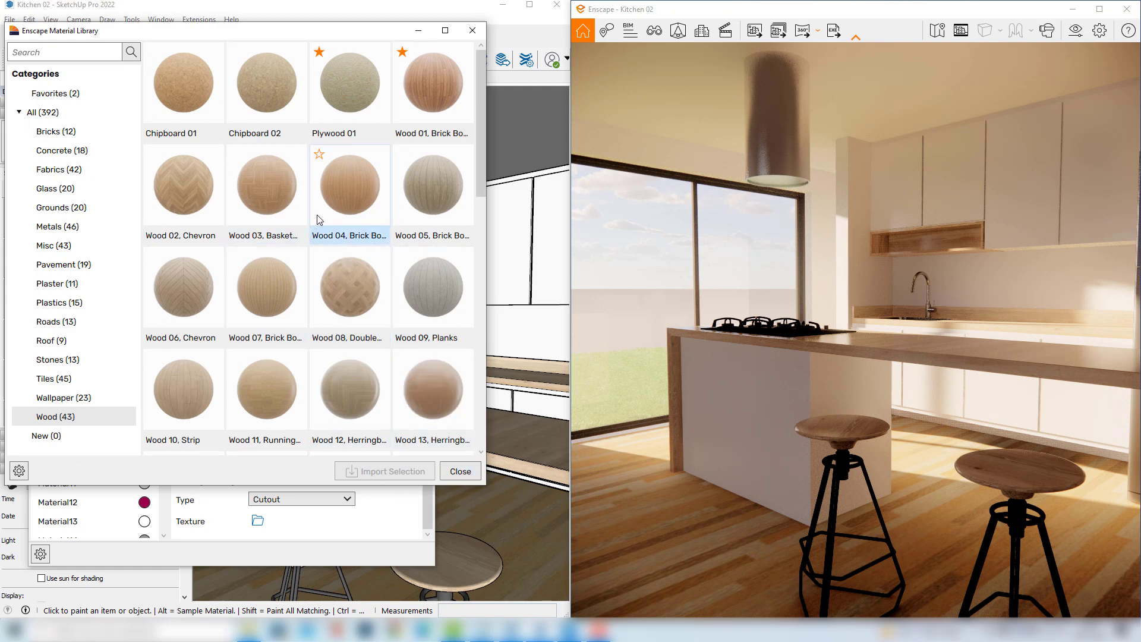
pyautogui.click(461, 472)
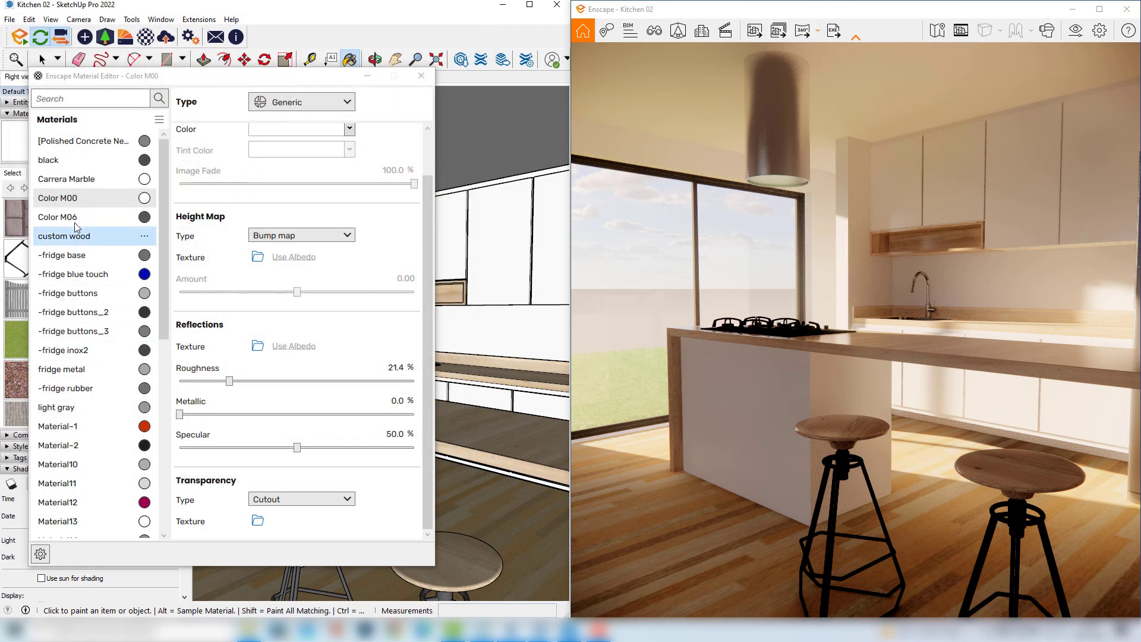
pyautogui.scroll(-6, 76, 227)
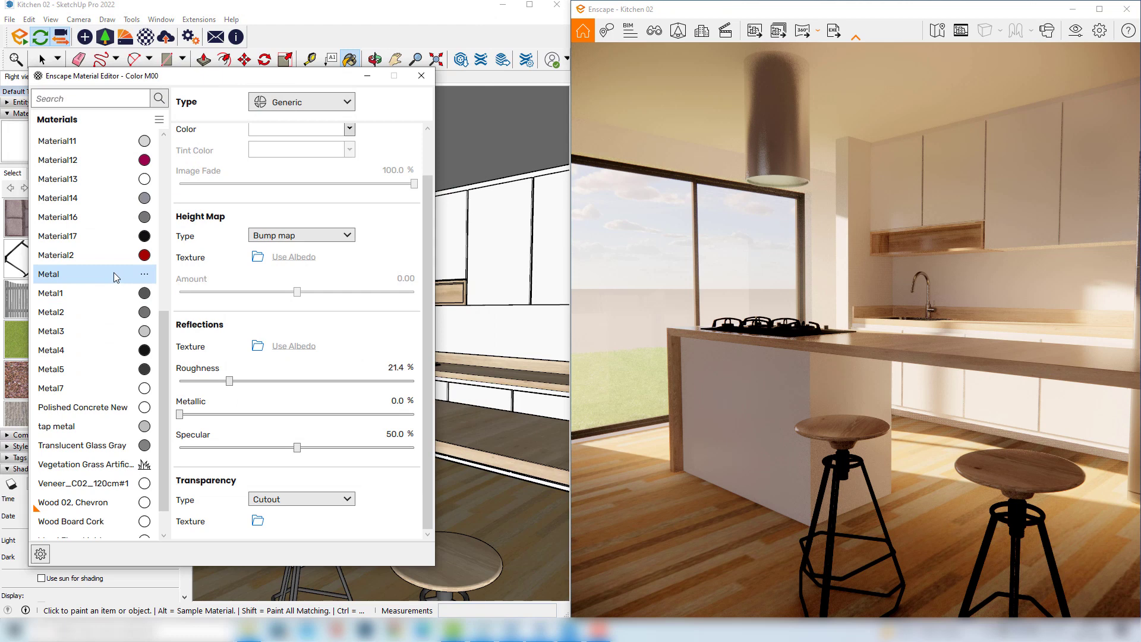
# Step: Apply the imported Wood 02, Chevron material to the kitchen floor and inspect the floor up close in the render
pyautogui.scroll(-1, 110, 295)
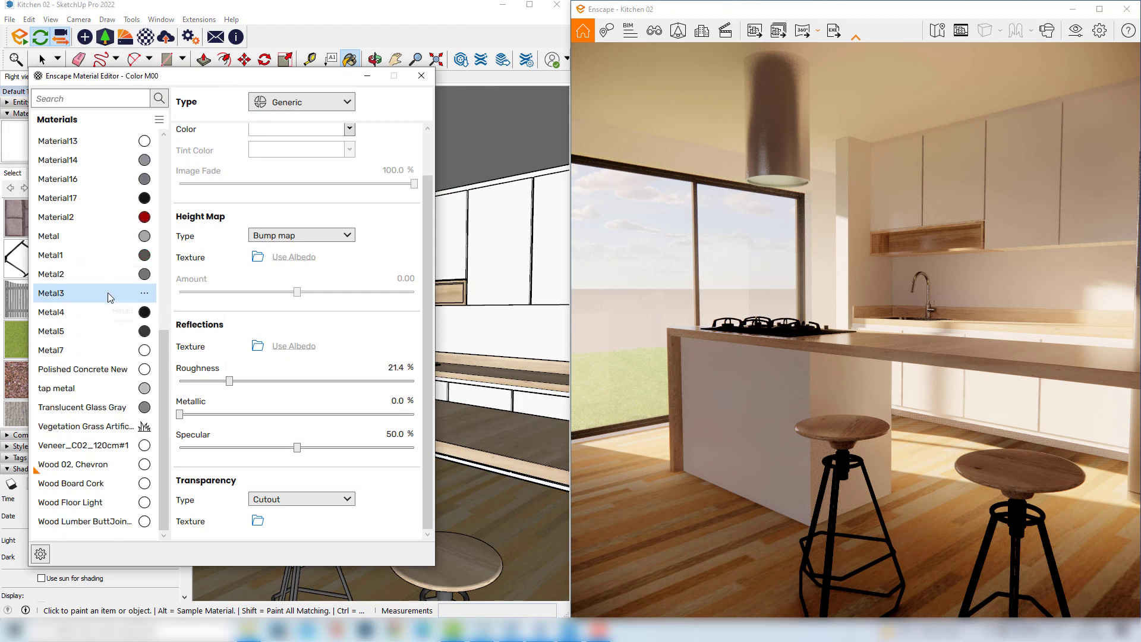
pyautogui.click(65, 466)
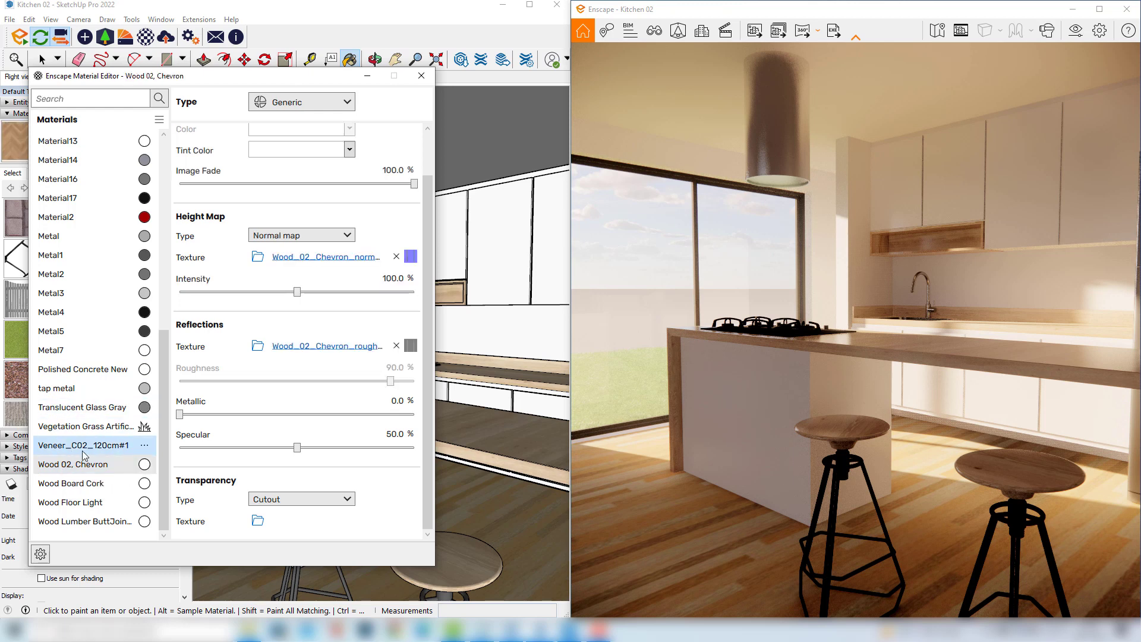
pyautogui.click(479, 501)
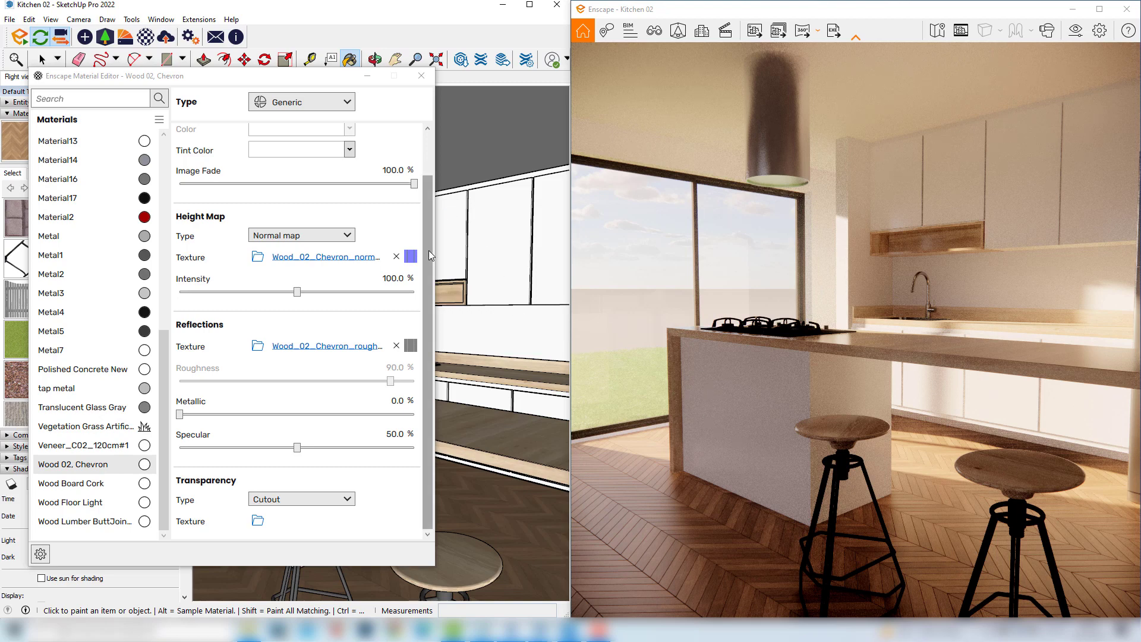
pyautogui.moveTo(709, 389); pyautogui.dragTo(701, 249, button='middle')
pyautogui.moveTo(870, 476); pyautogui.dragTo(869, 465, button='middle')
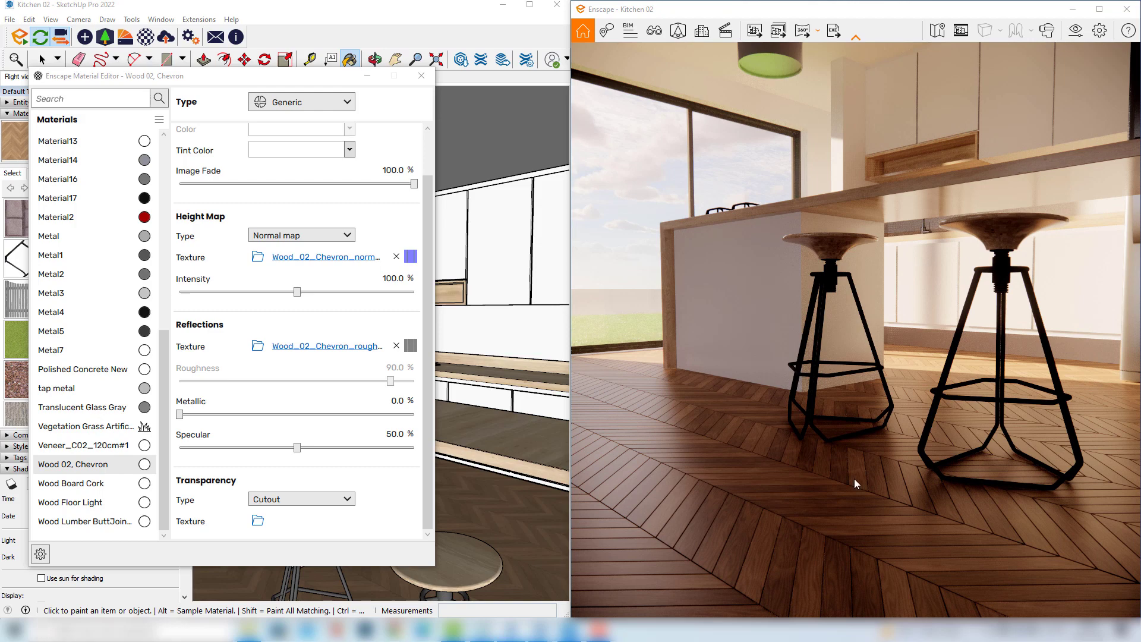
pyautogui.moveTo(850, 468); pyautogui.dragTo(865, 334)
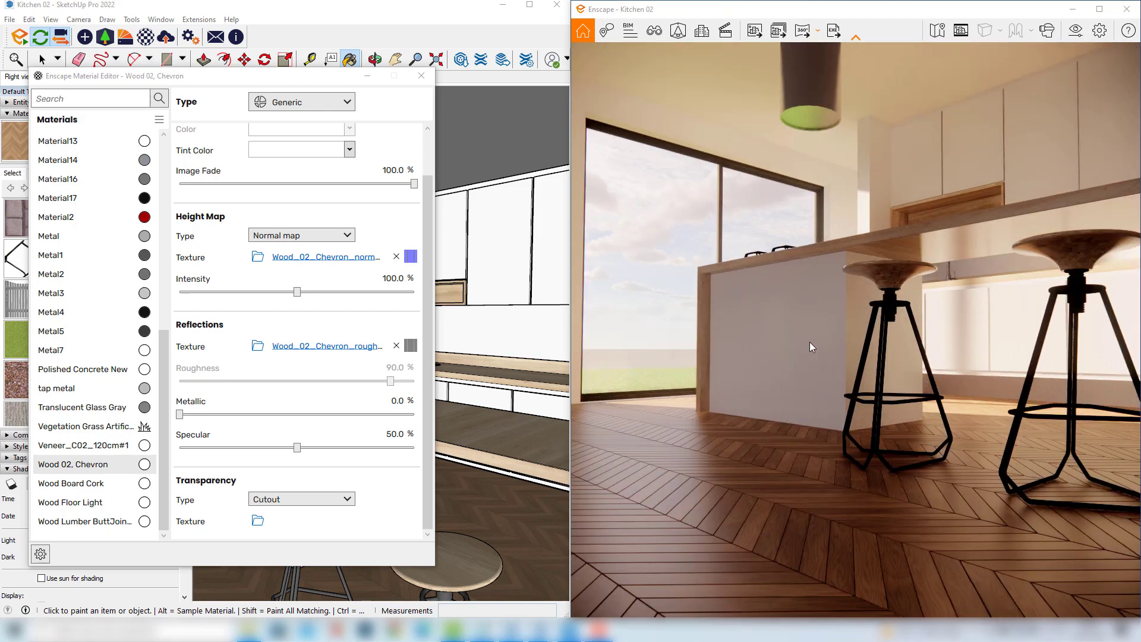
pyautogui.moveTo(807, 351); pyautogui.dragTo(662, 469, button='middle')
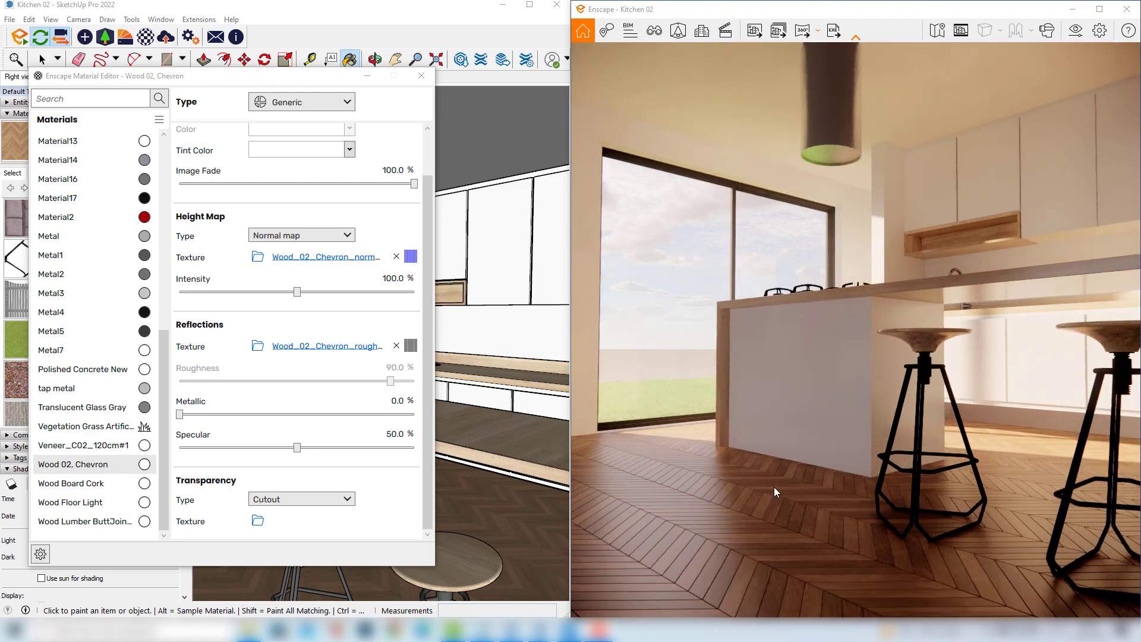
# Step: Set the Wood 02, Chevron albedo texture's width and height to 2 m each
pyautogui.scroll(2, 321, 130)
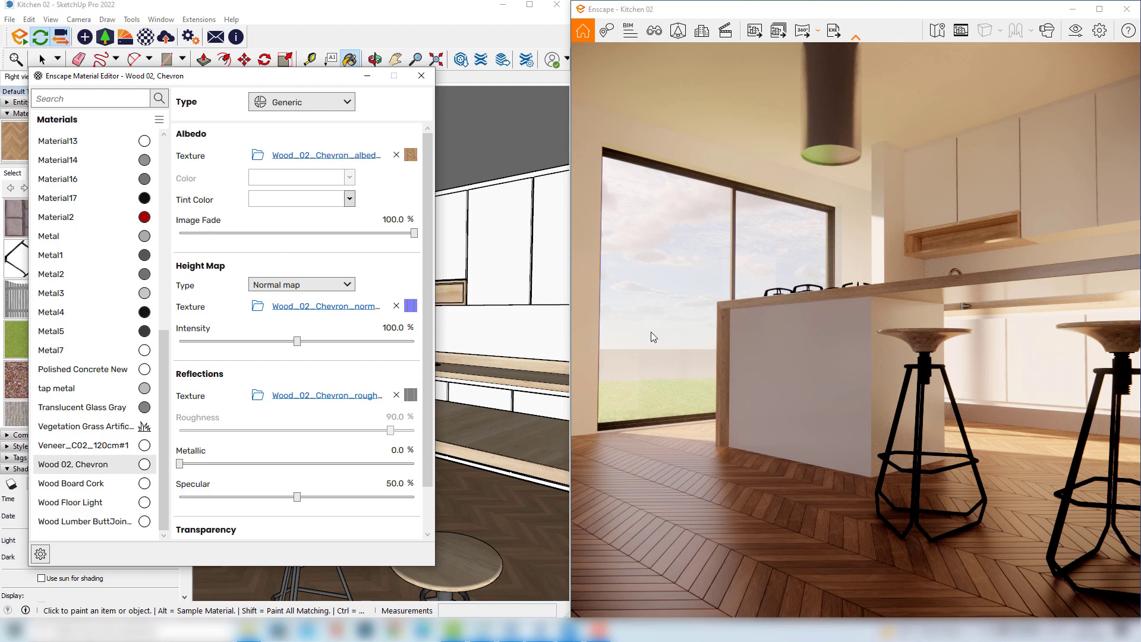
pyautogui.click(345, 155)
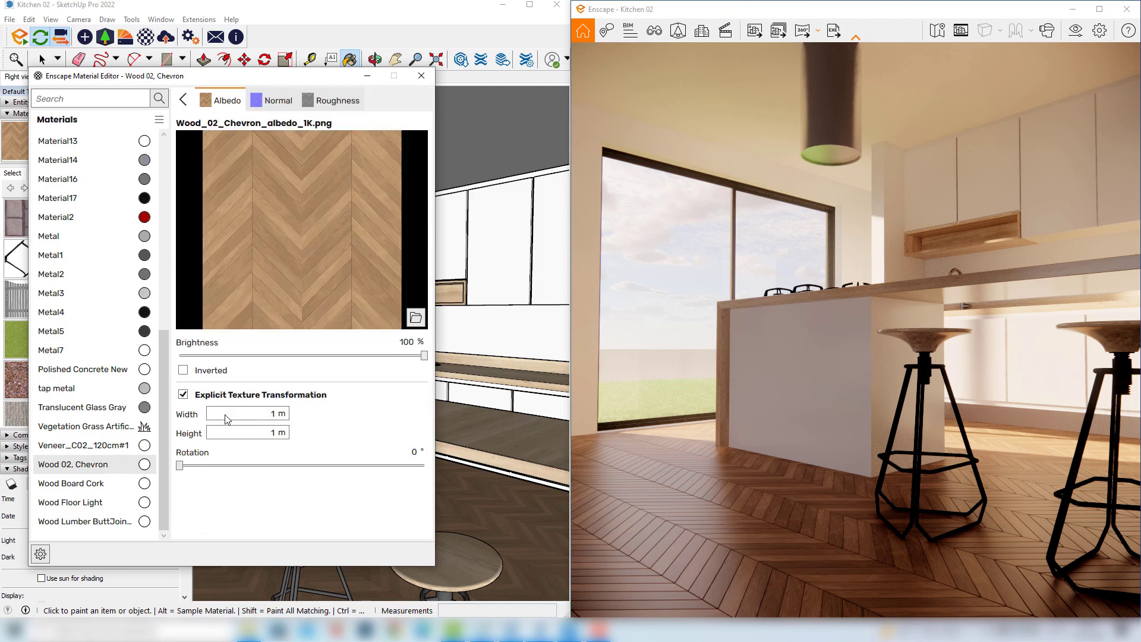
pyautogui.doubleClick(280, 414)
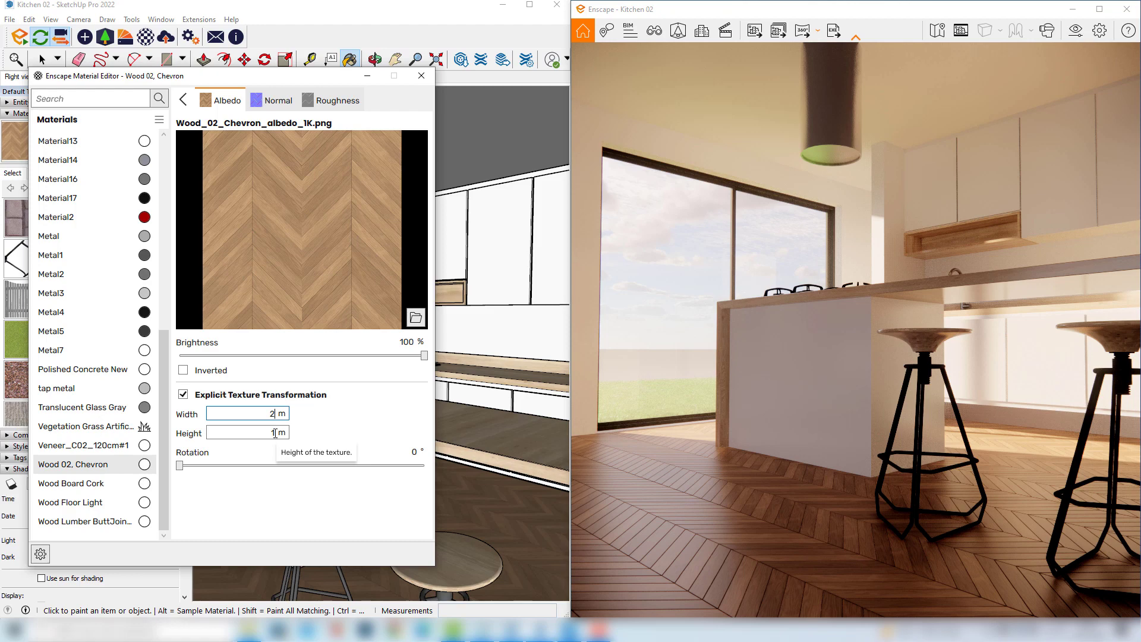
pyautogui.doubleClick(275, 433)
pyautogui.write('2')
pyautogui.press('Tab')
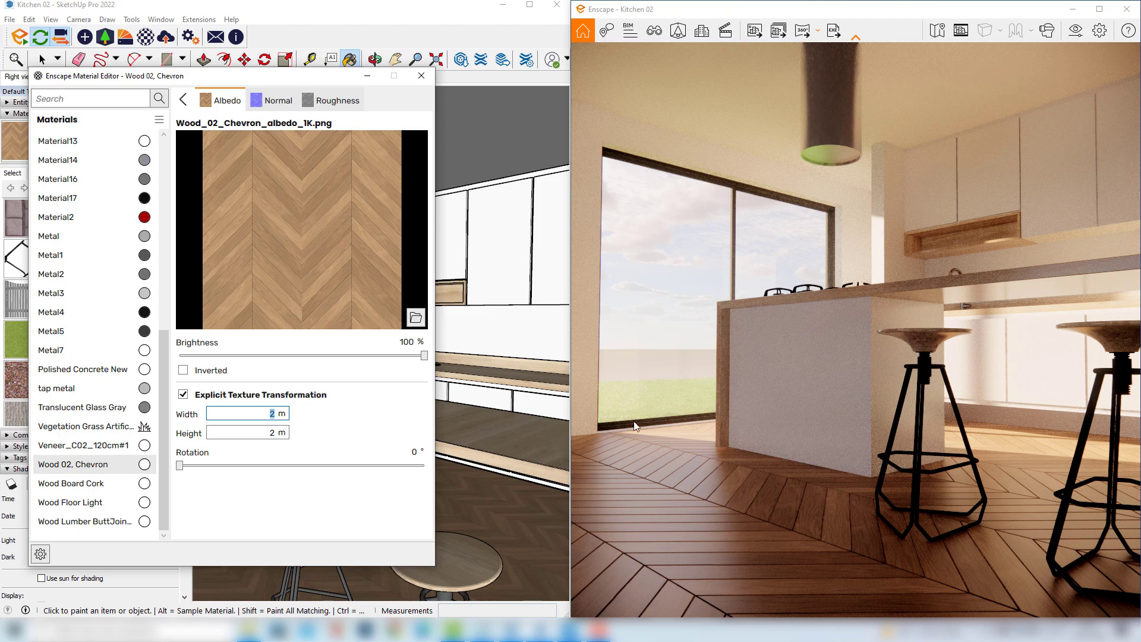
# Step: Return from the albedo texture settings to the main Wood 02, Chevron properties and recall the saved Right view scene
pyautogui.moveTo(284, 76); pyautogui.dragTo(528, 81)
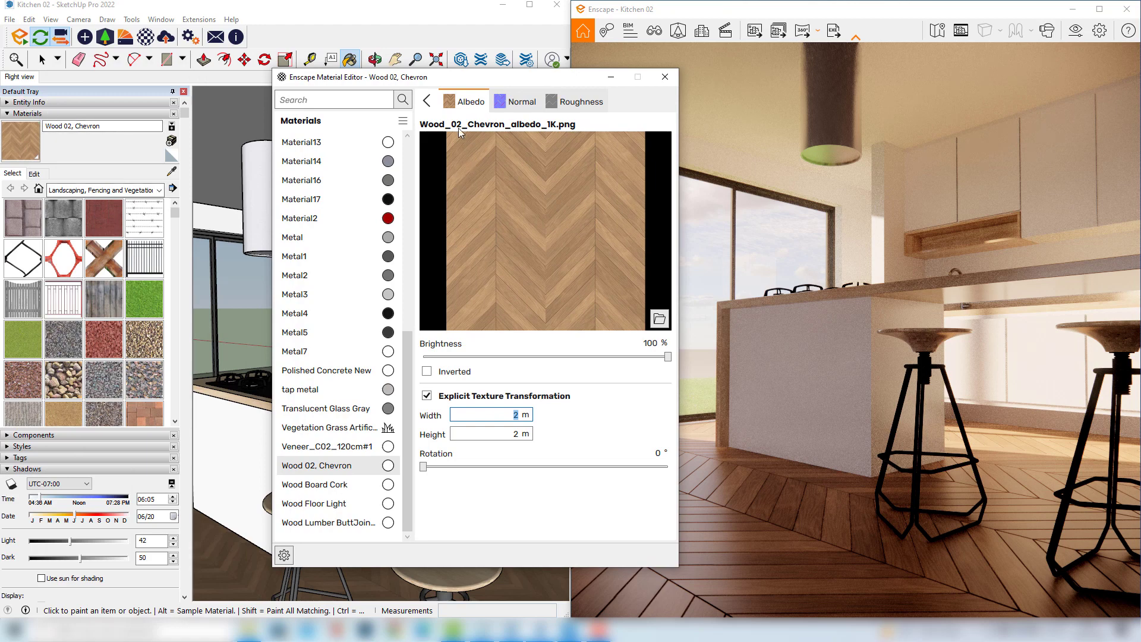
pyautogui.moveTo(473, 82); pyautogui.dragTo(305, 98)
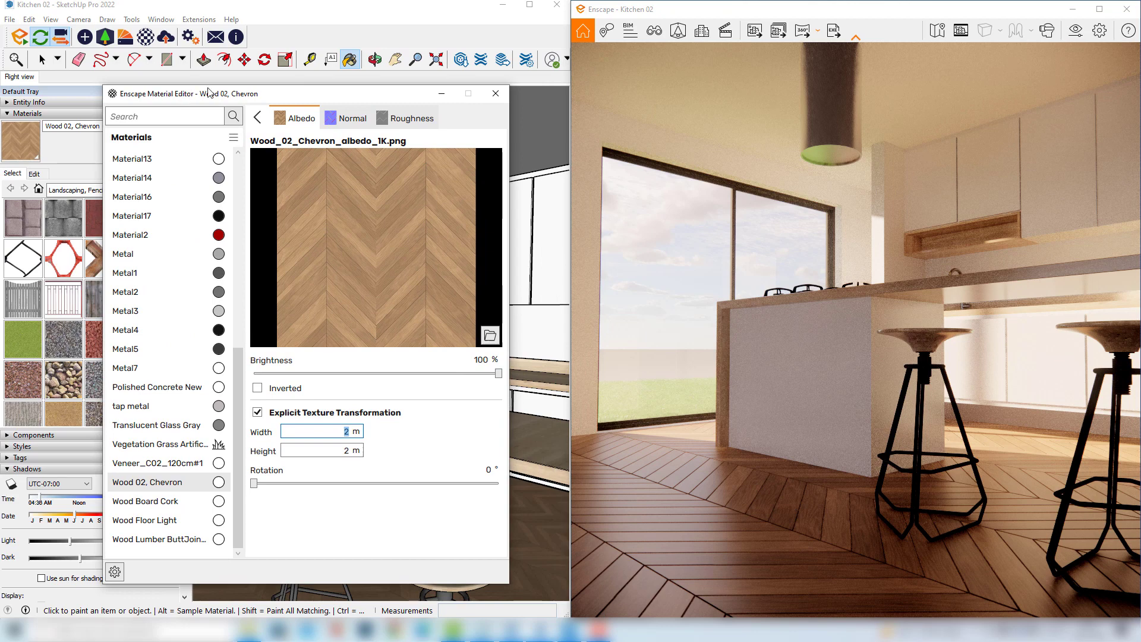
pyautogui.click(258, 119)
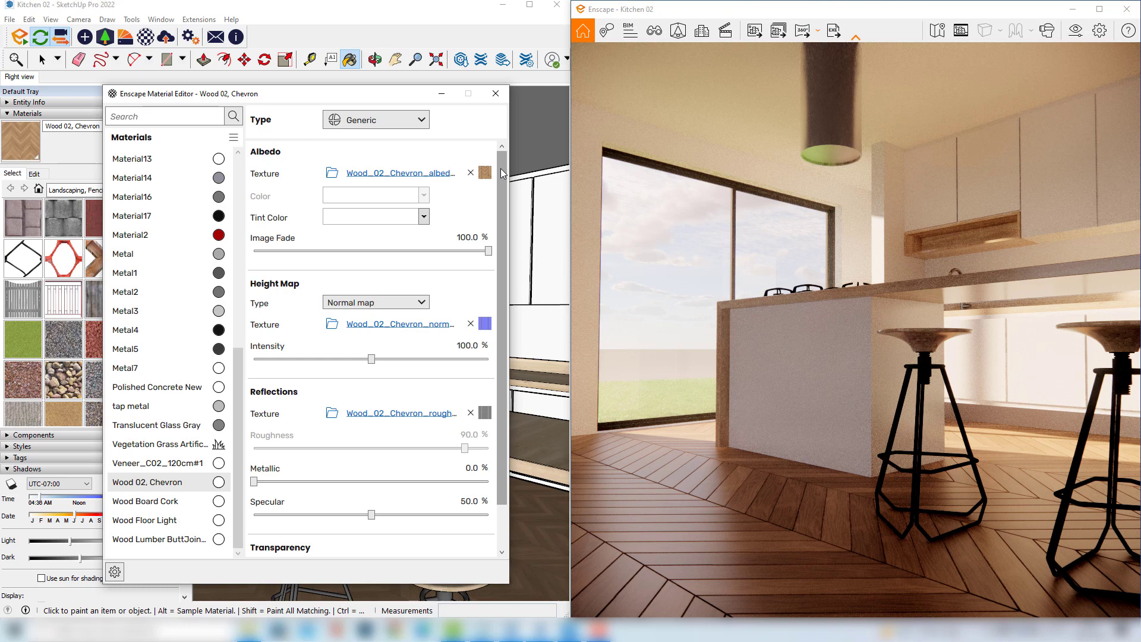
pyautogui.moveTo(501, 174)
pyautogui.mouseDown()
pyautogui.moveTo(512, 283)
pyautogui.moveTo(503, 176)
pyautogui.mouseUp()
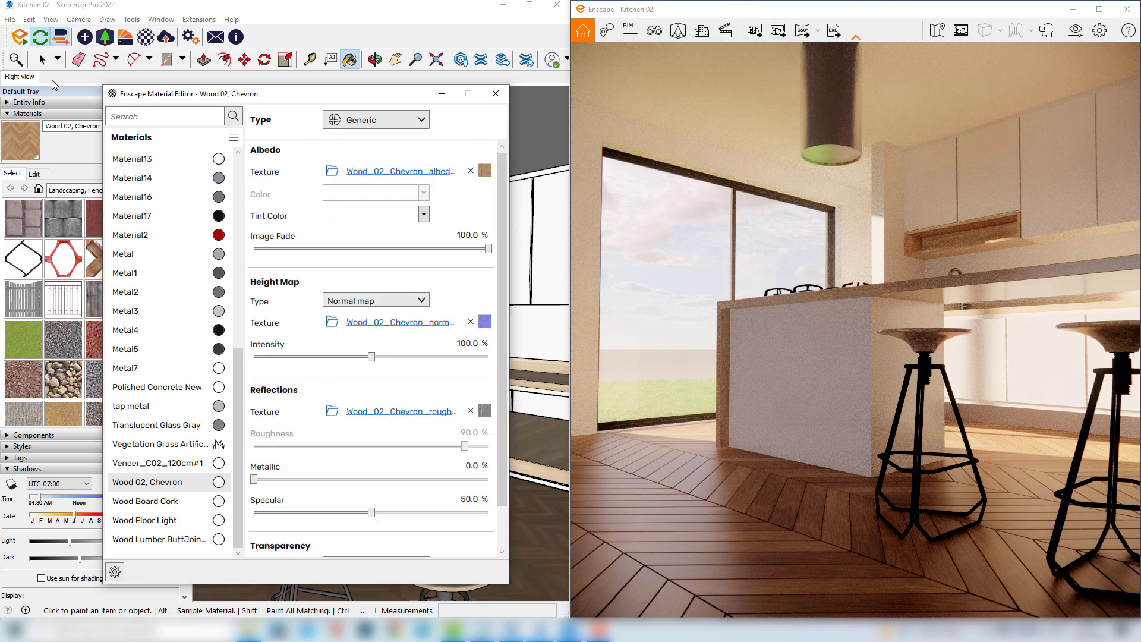
pyautogui.click(21, 78)
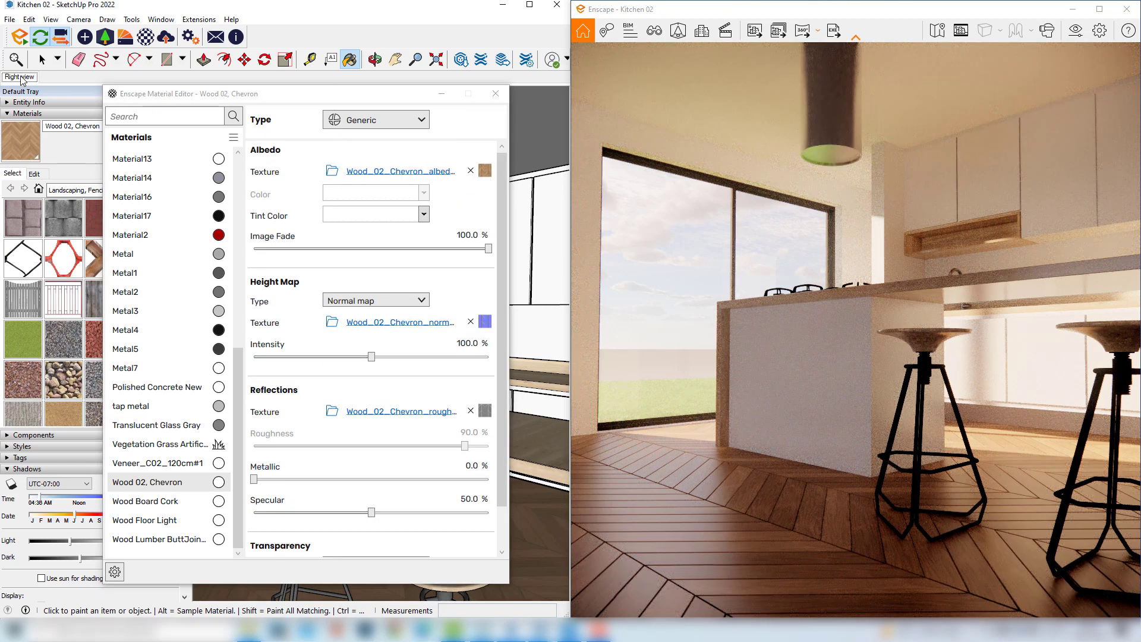